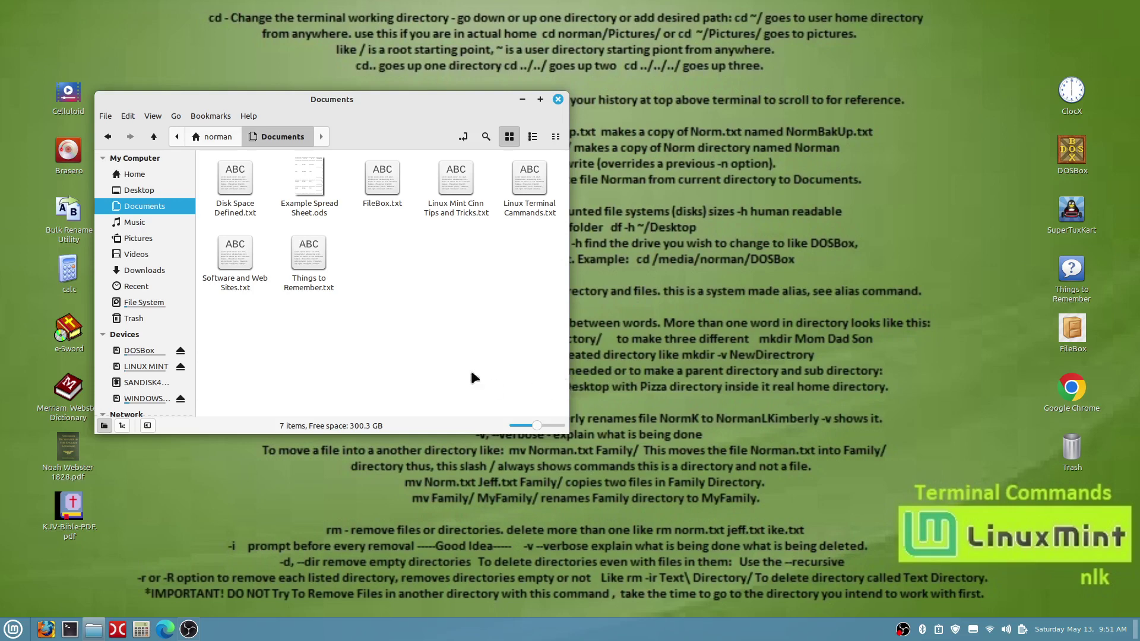
Display Disk Space Defined.txt in the text editor and maximize the window.
{"action": "double_click", "coordinate": [237, 180]}
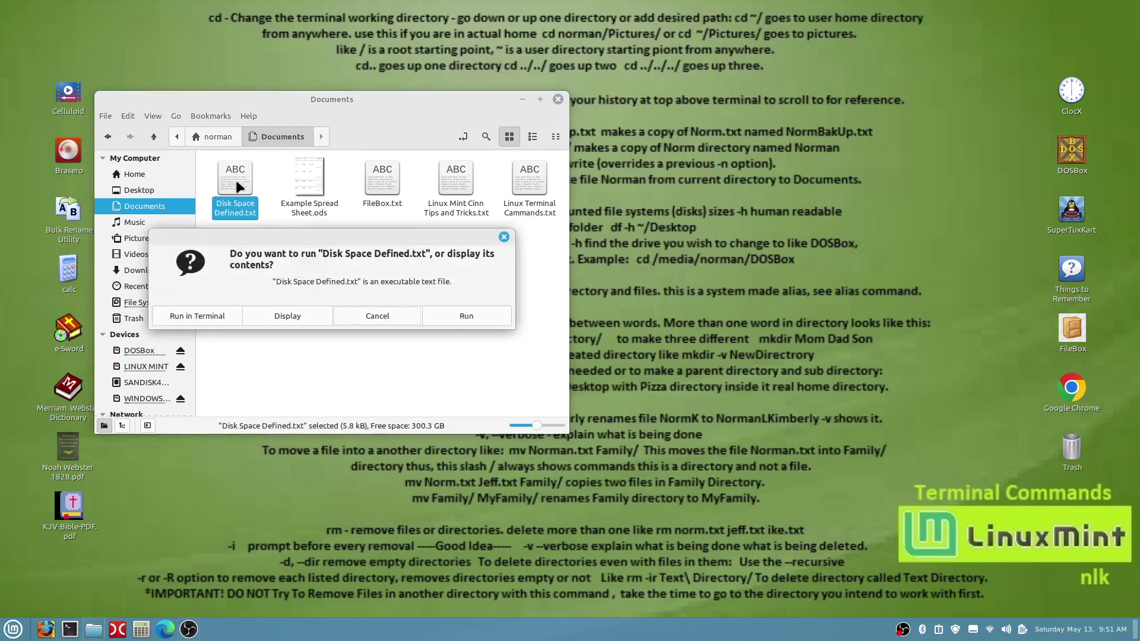
{"action": "left_click", "coordinate": [294, 314]}
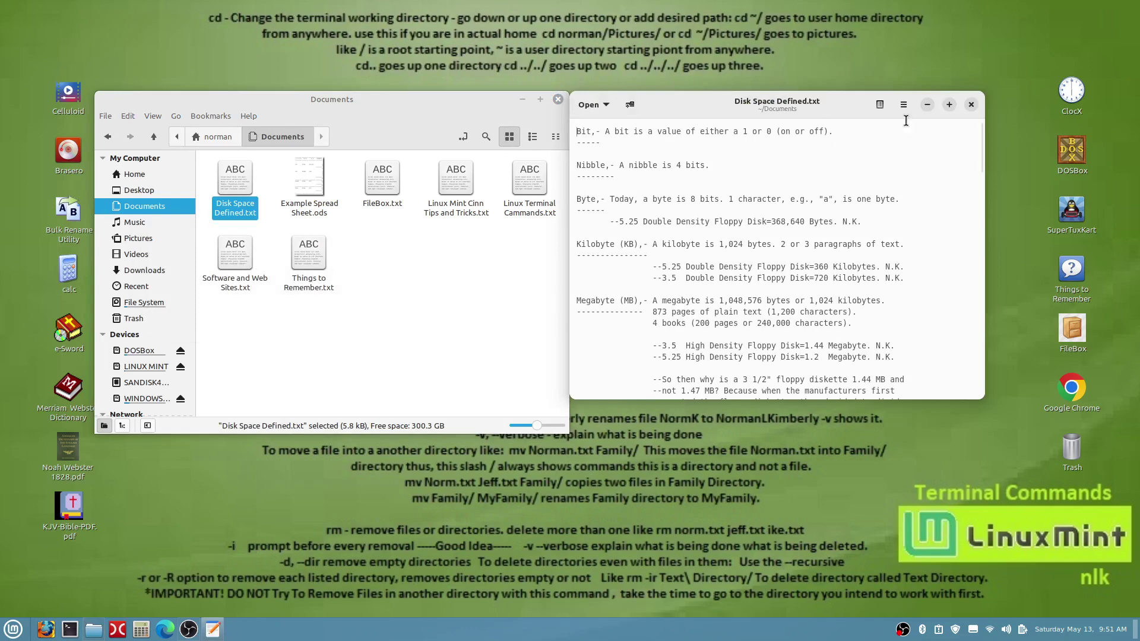
{"action": "left_click", "coordinate": [949, 104]}
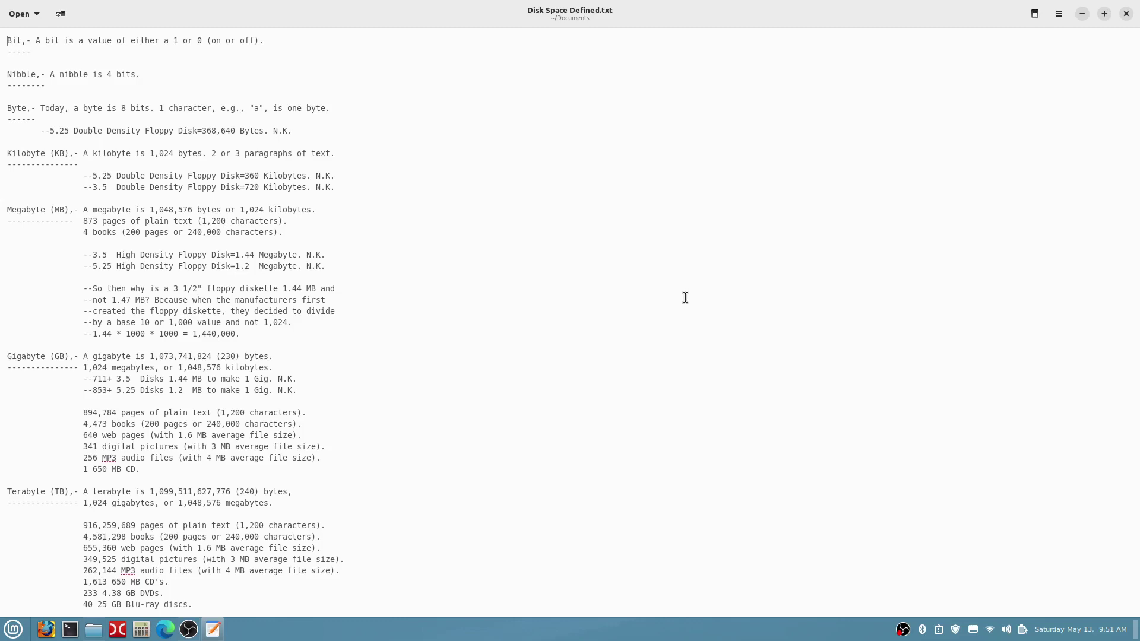
Scroll through the text, zoom in three steps, then zoom back out two.
{"action": "scroll", "coordinate": [601, 273], "scroll_direction": "down", "scroll_amount": 10}
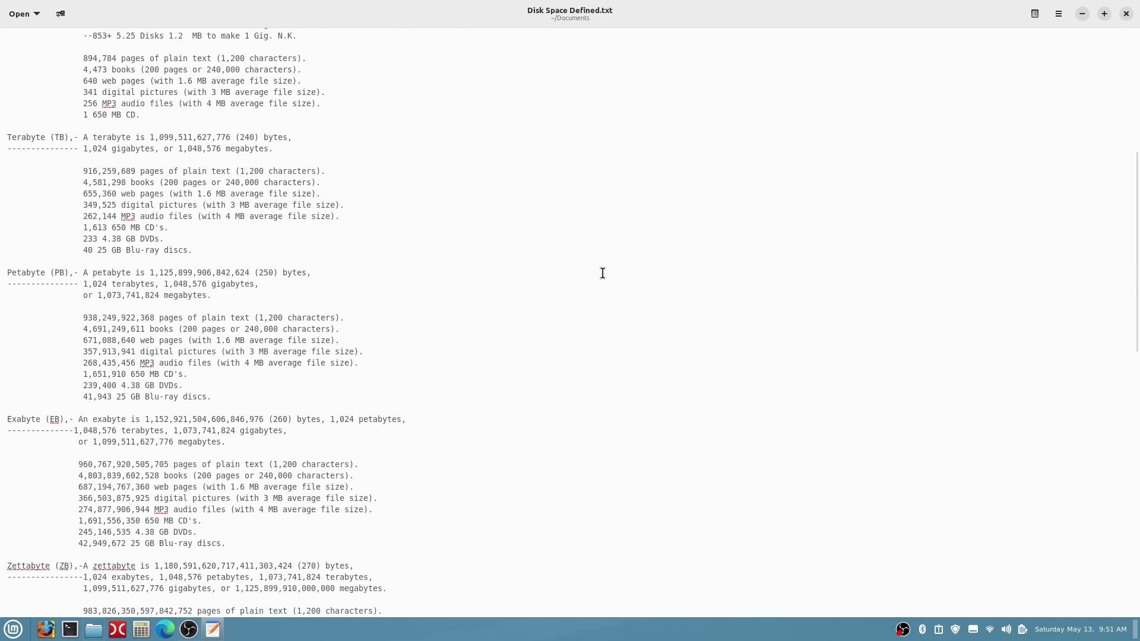
{"action": "scroll", "coordinate": [603, 273], "scroll_direction": "up", "scroll_amount": 10}
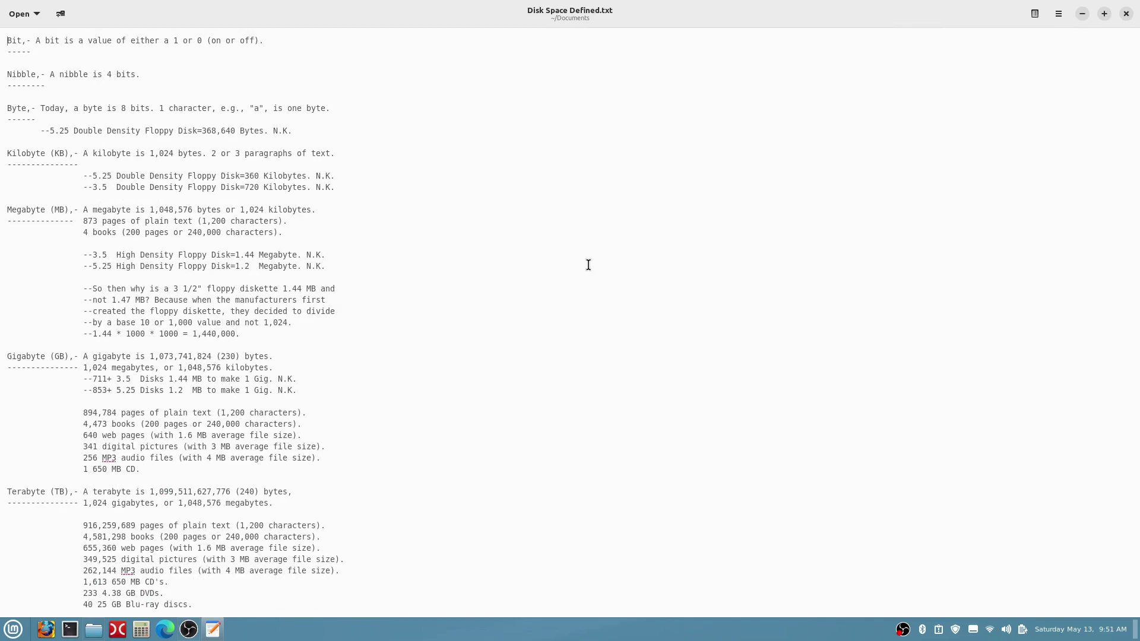
{"action": "key", "text": "ctrl+plus"}
{"action": "key", "text": "ctrl+plus"}
{"action": "key", "text": "ctrl+plus"}
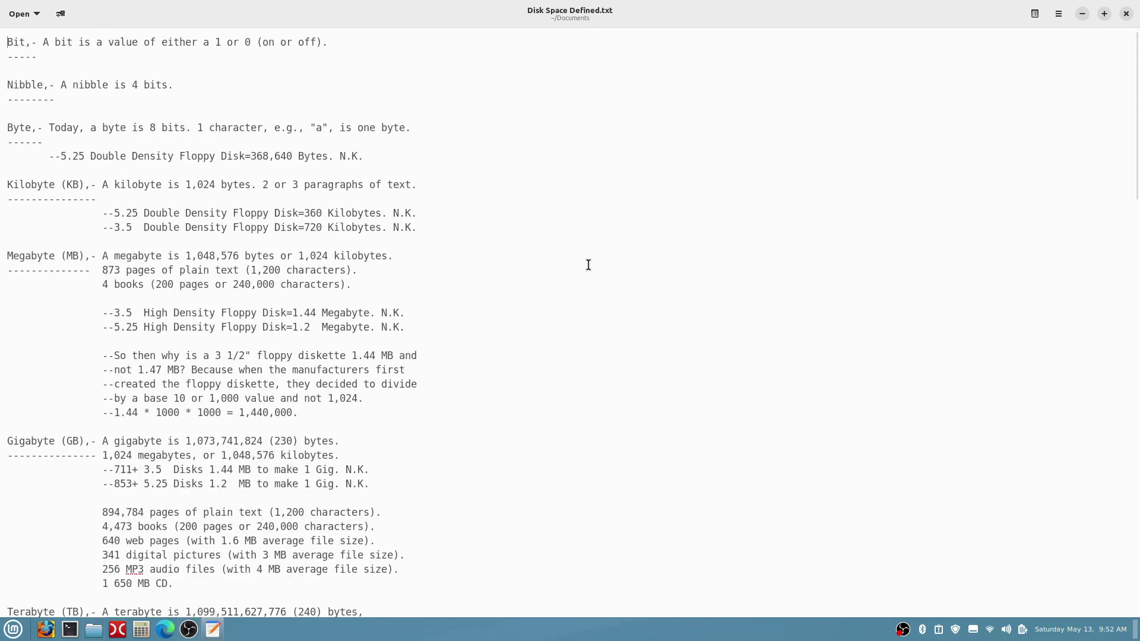
{"action": "key", "text": "ctrl+plus"}
{"action": "key", "text": "ctrl+plus"}
{"action": "key", "text": "ctrl+plus"}
{"action": "key", "text": "ctrl+plus"}
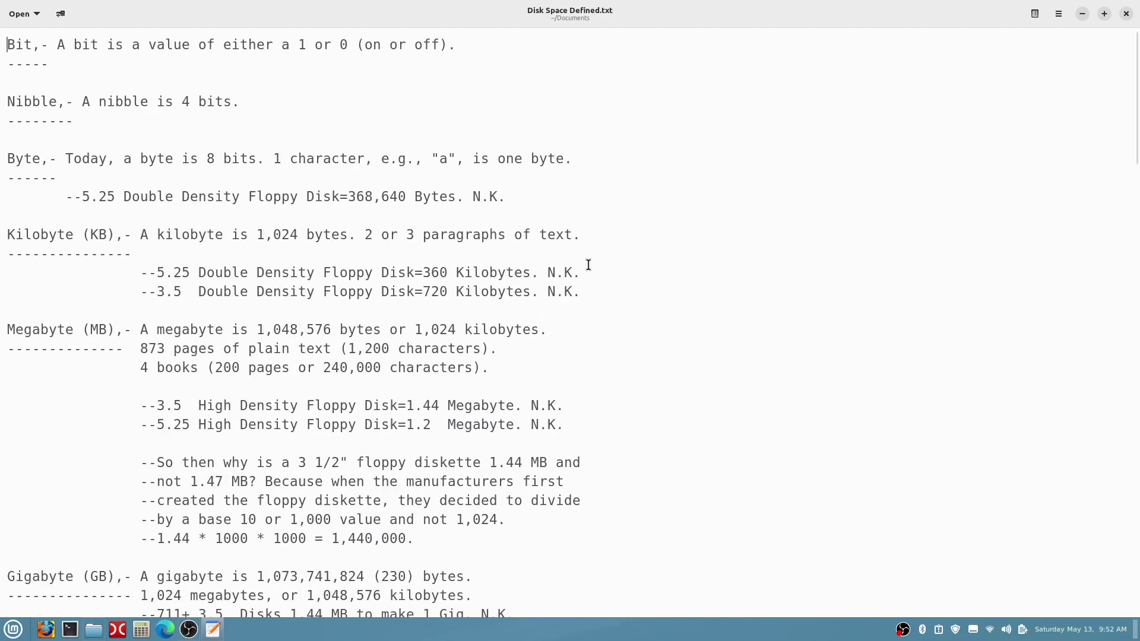
{"action": "key", "text": "ctrl+plus"}
{"action": "key", "text": "ctrl+plus"}
{"action": "key", "text": "ctrl+plus"}
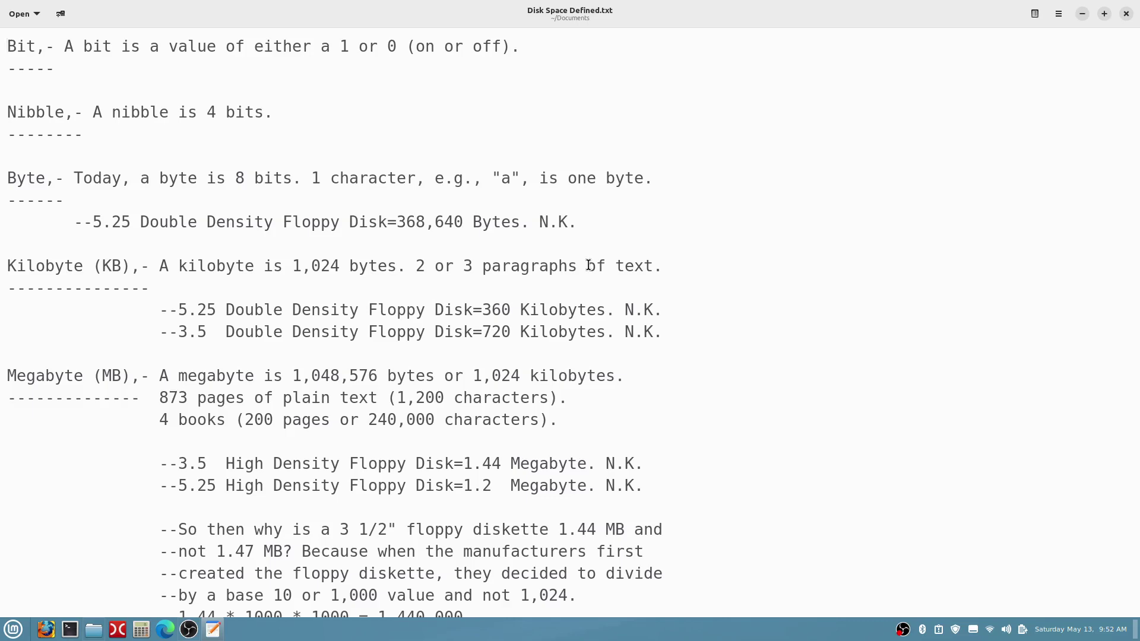
{"action": "key", "text": "ctrl+minus"}
{"action": "key", "text": "ctrl+minus"}
{"action": "key", "text": "ctrl+minus"}
{"action": "key", "text": "ctrl+minus"}
{"action": "key", "text": "ctrl+minus"}
{"action": "key", "text": "ctrl+minus"}
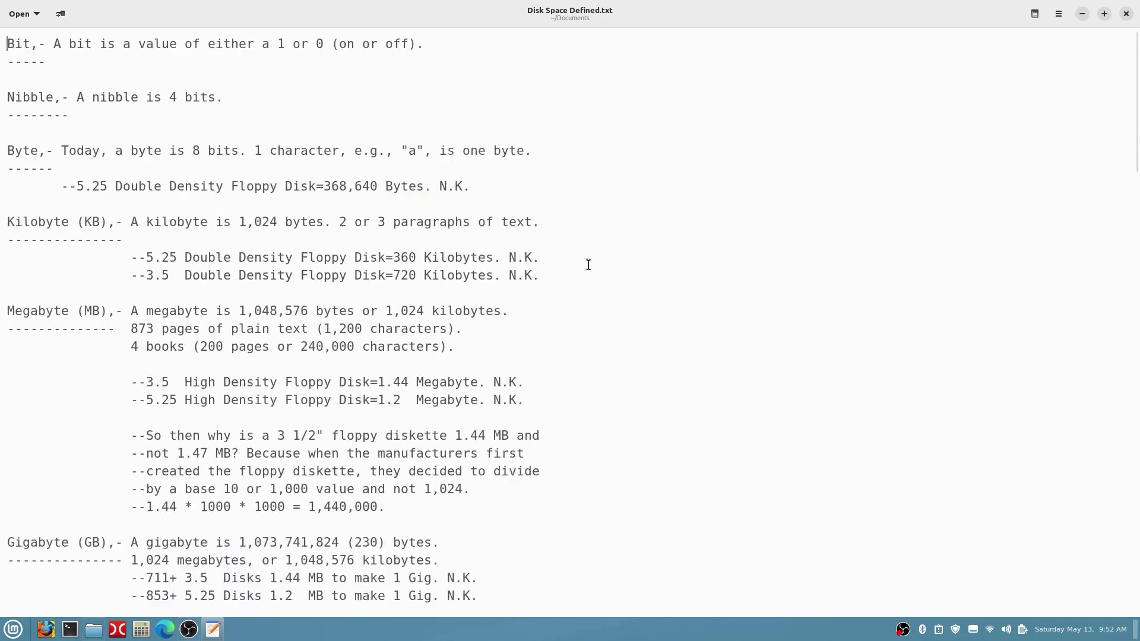
{"action": "key", "text": "ctrl+minus"}
{"action": "key", "text": "ctrl+minus"}
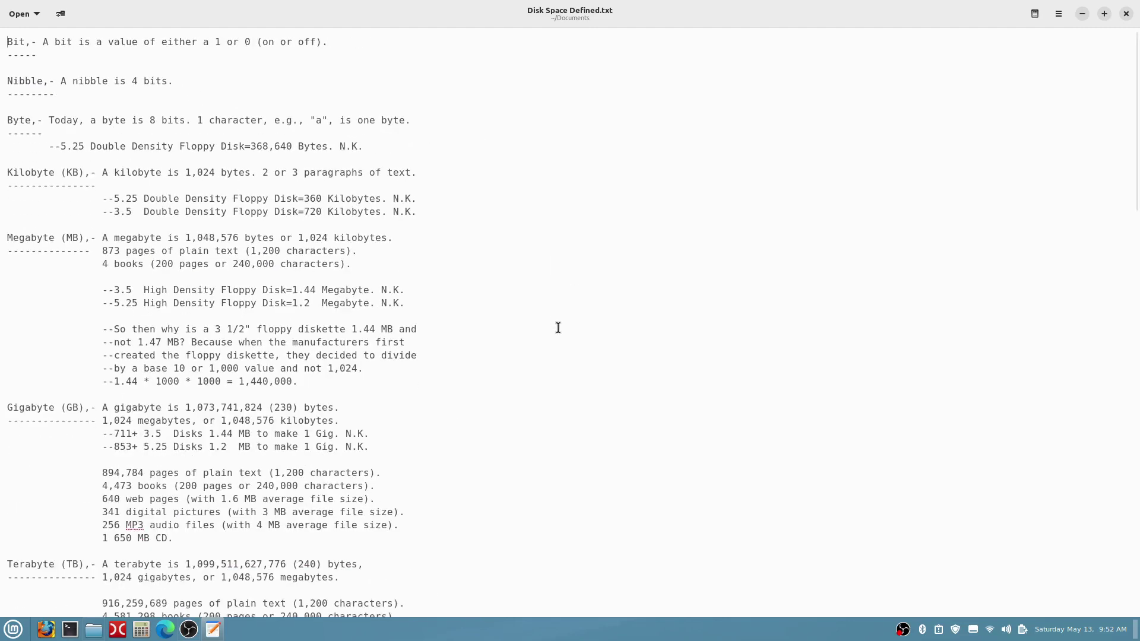
Skim the document once more and close the editor to return to Documents.
{"action": "scroll", "coordinate": [567, 323], "scroll_direction": "down", "scroll_amount": 7}
{"action": "scroll", "coordinate": [567, 323], "scroll_direction": "down", "scroll_amount": 2}
{"action": "scroll", "coordinate": [566, 323], "scroll_direction": "up", "scroll_amount": 10}
{"action": "left_click", "coordinate": [1127, 14]}
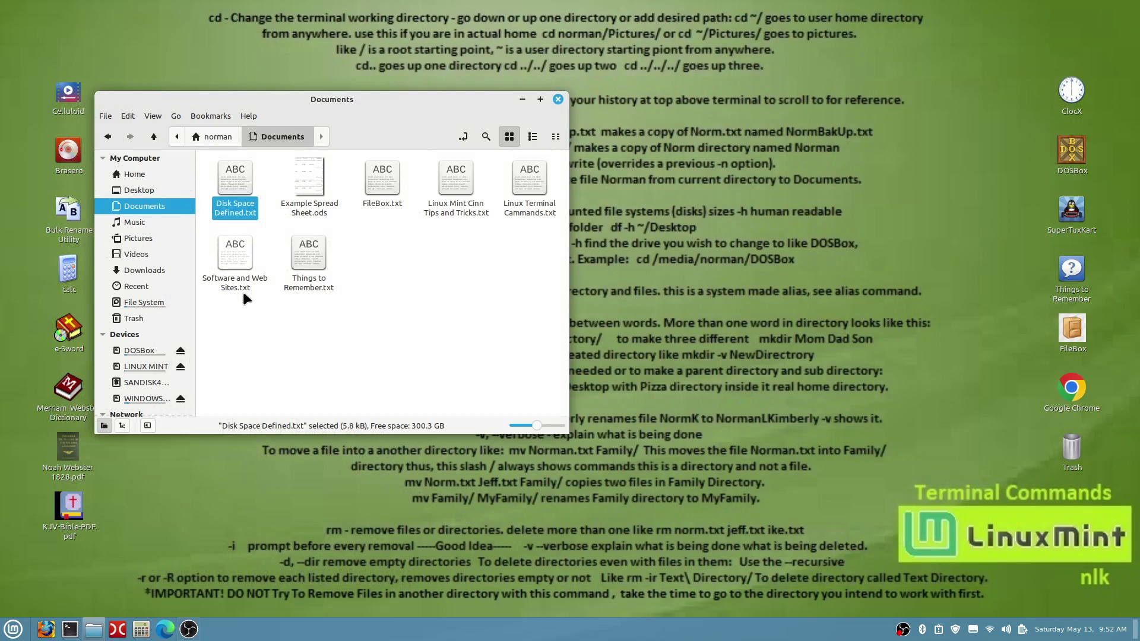
Create a new desktop launcher named 'Disk Space Info' and browse for its command.
{"action": "right_click", "coordinate": [736, 273]}
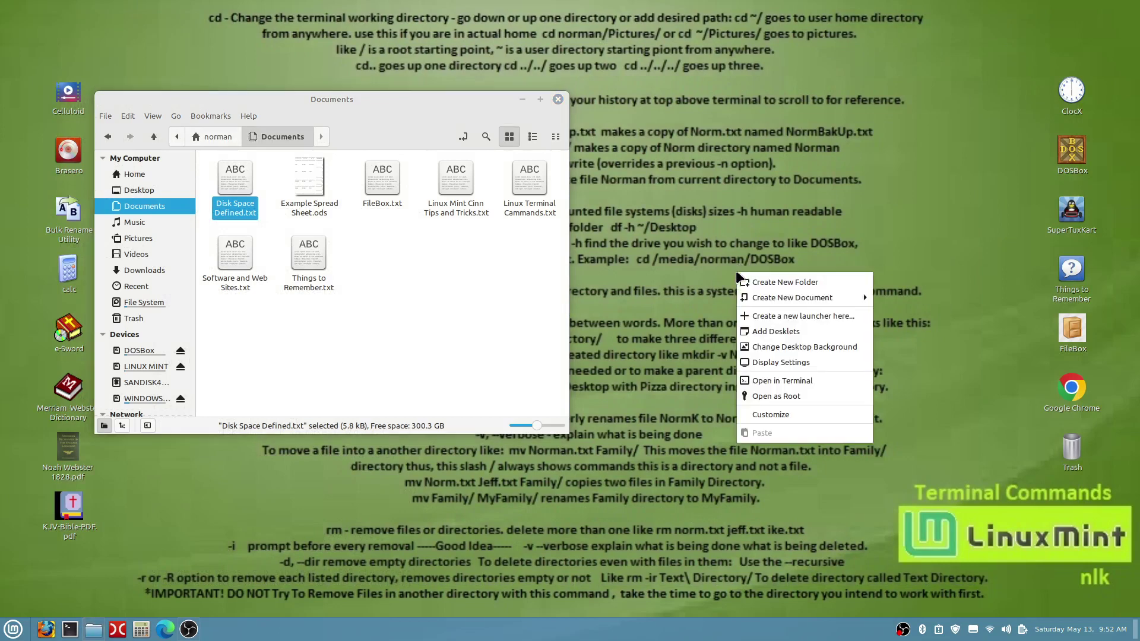
{"action": "left_click", "coordinate": [758, 320]}
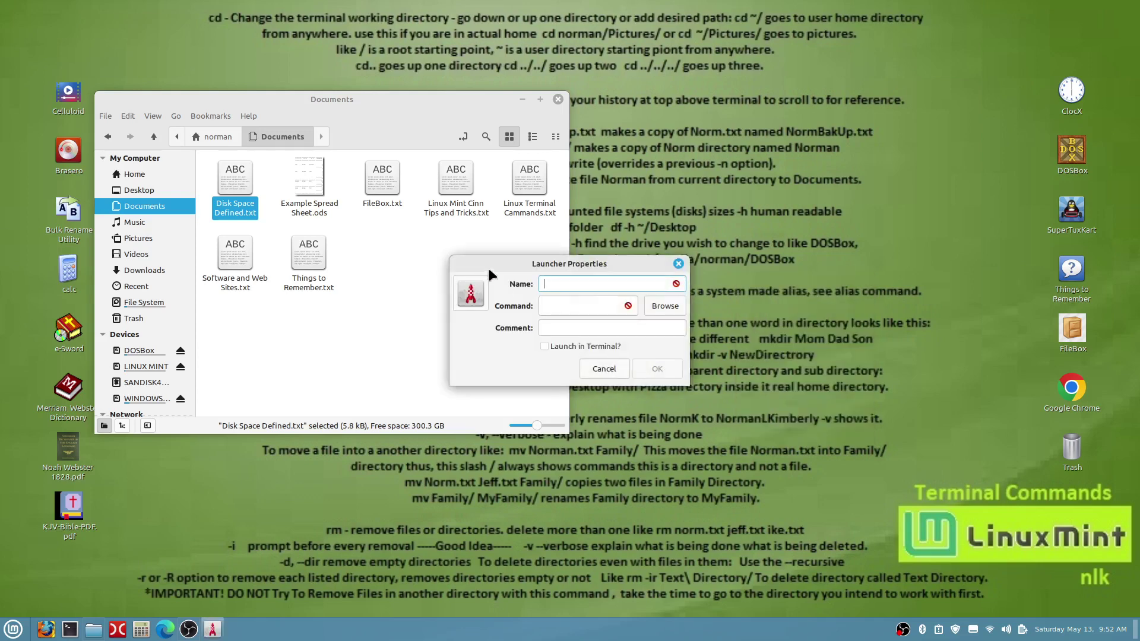
{"action": "left_click_drag", "start_coordinate": [493, 259], "coordinate": [656, 219]}
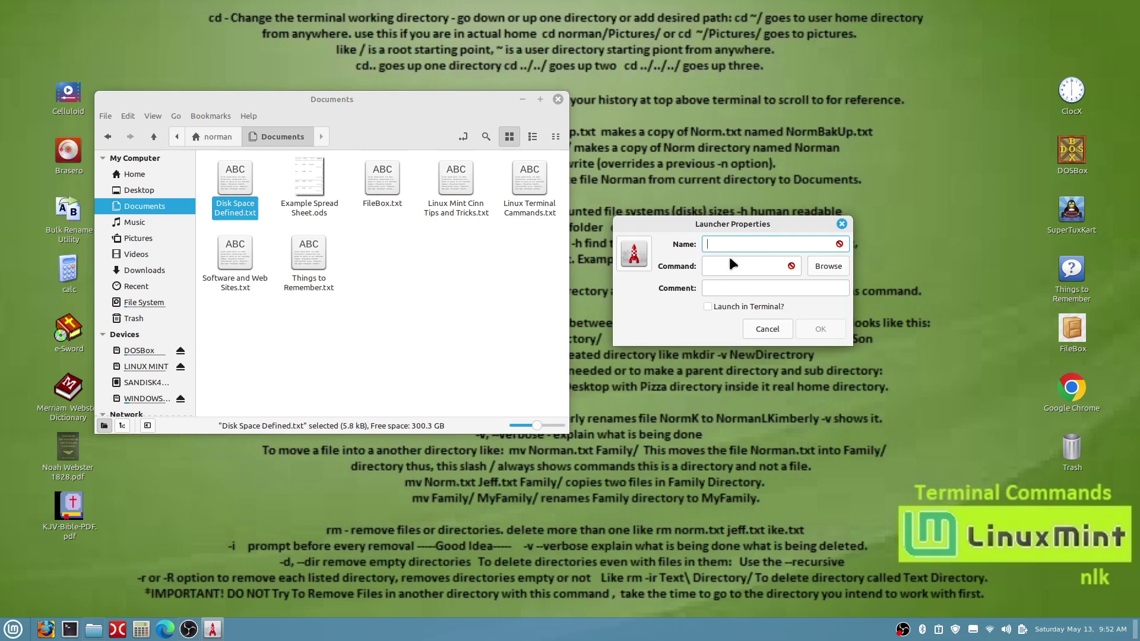
{"action": "type", "text": "Disk Space Info"}
{"action": "left_click", "coordinate": [747, 264]}
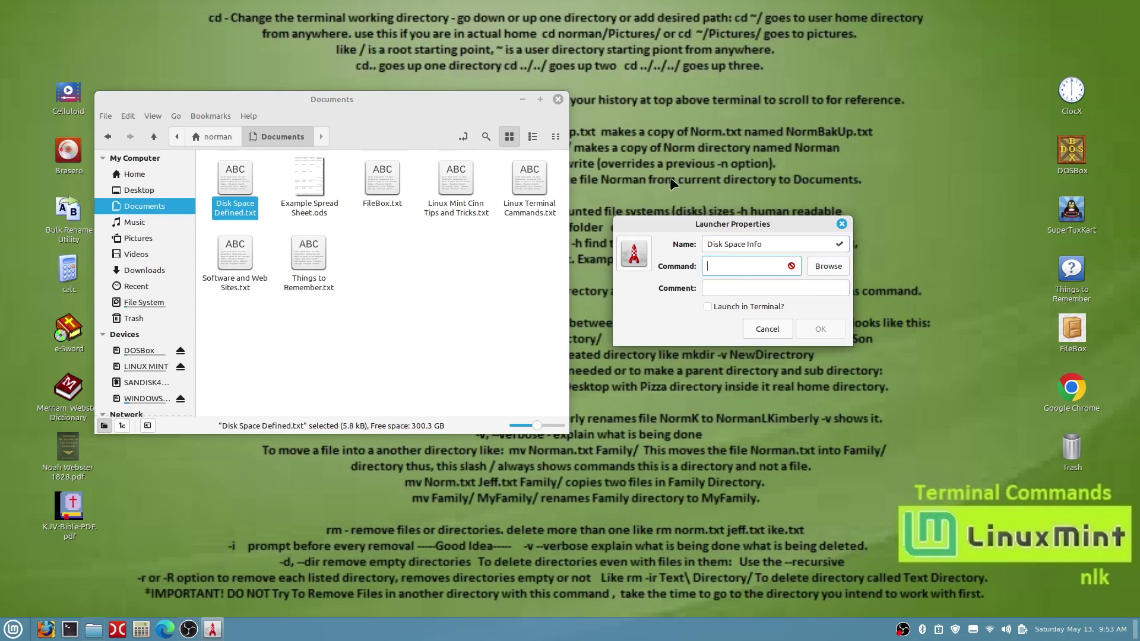
Choose Documents/Disk Space Defined.txt as the launcher's command.
{"action": "left_click", "coordinate": [836, 266]}
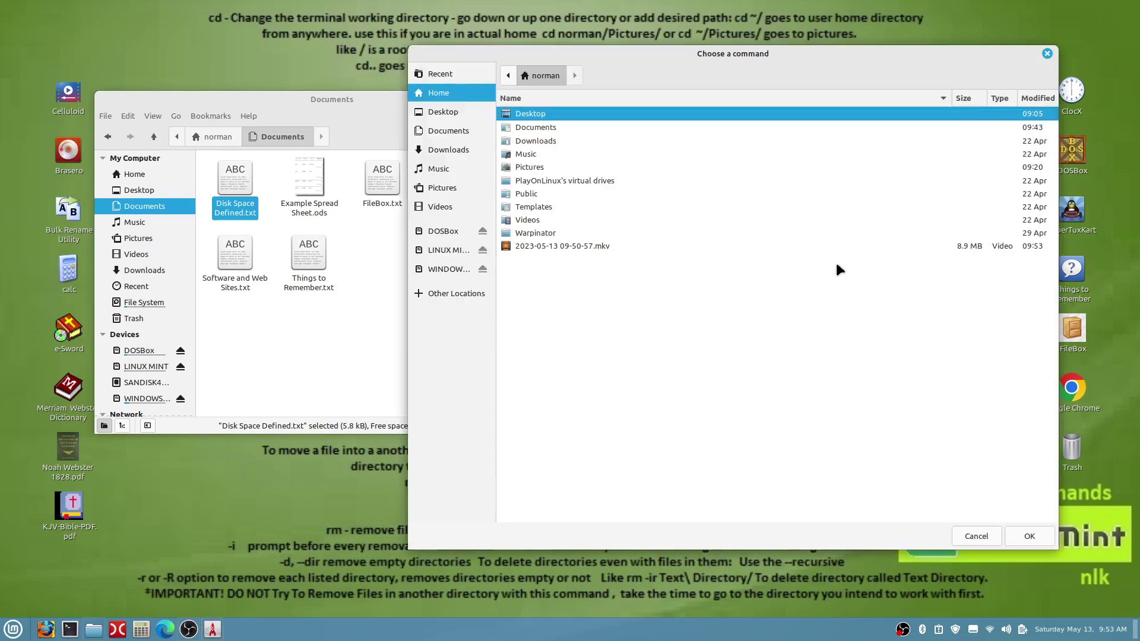
{"action": "left_click", "coordinate": [536, 128]}
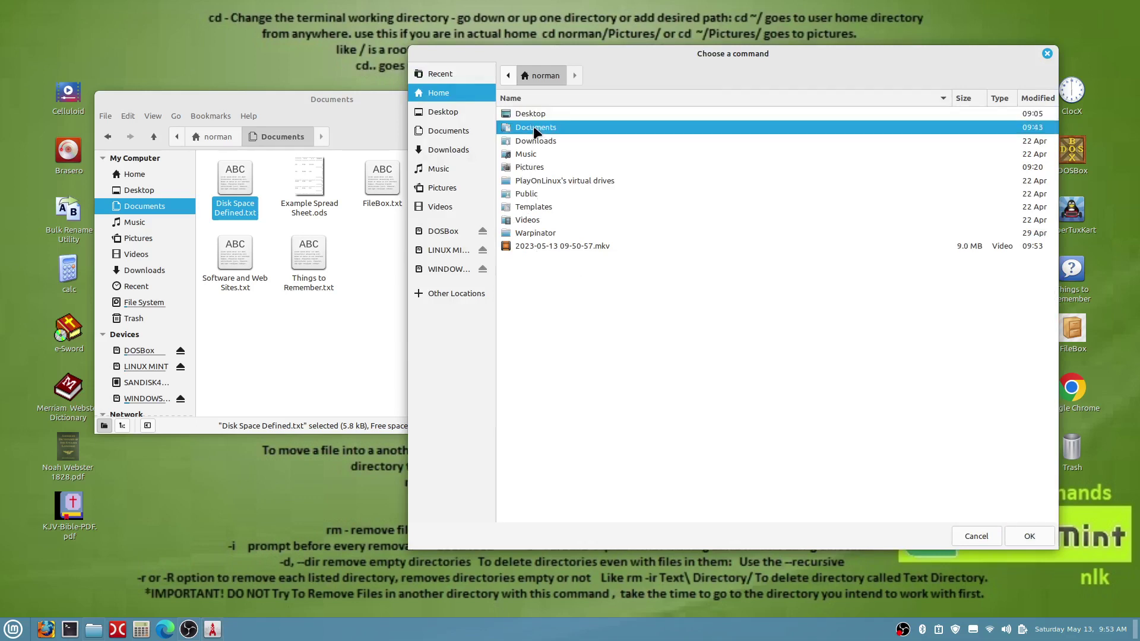
{"action": "double_click", "coordinate": [533, 126]}
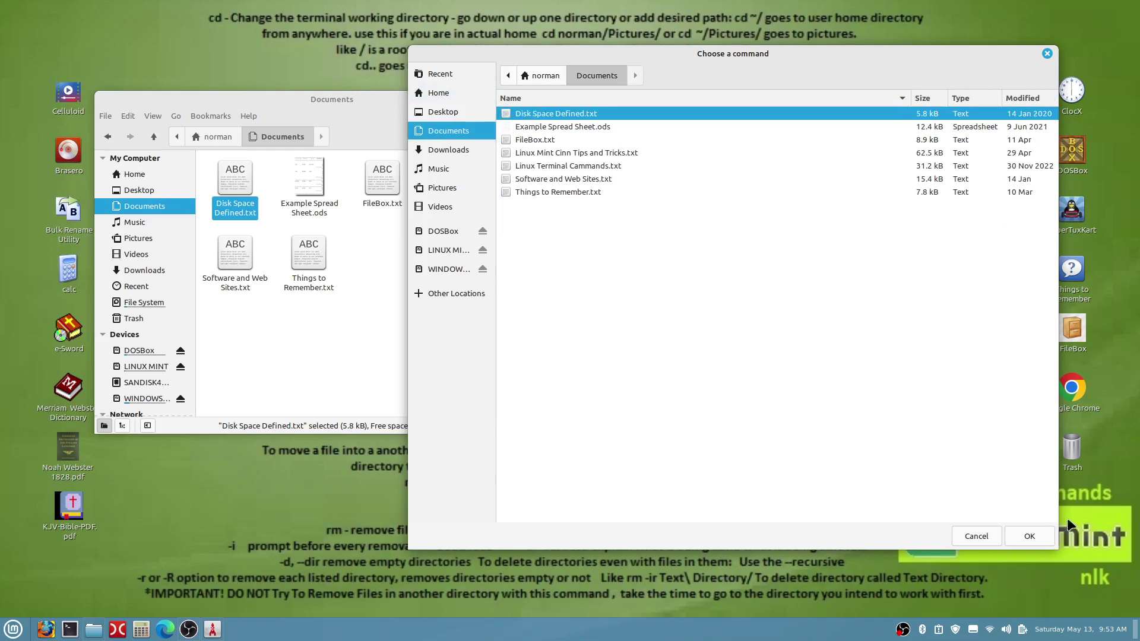
{"action": "left_click", "coordinate": [1029, 536]}
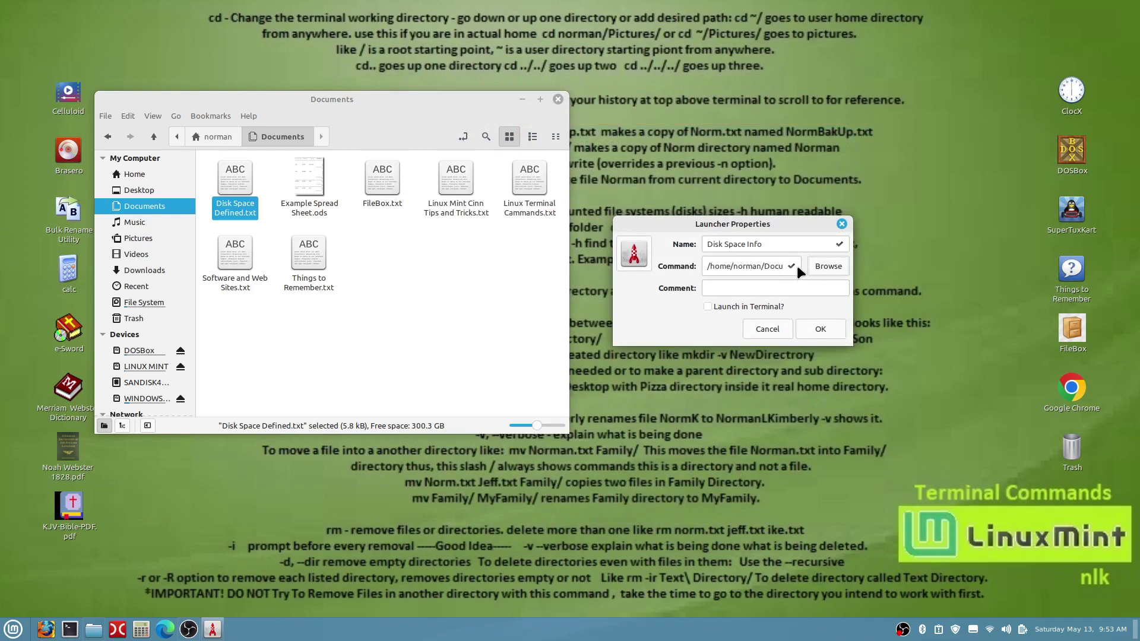
Check the command path, save the launcher without adding it to the menu, and centre its icon.
{"action": "left_click", "coordinate": [777, 266]}
{"action": "key", "text": "Right"}
{"action": "key", "text": "Right"}
{"action": "key", "text": "Right"}
{"action": "key", "text": "Right"}
{"action": "key", "text": "Right"}
{"action": "key", "text": "Right"}
{"action": "key", "text": "Right"}
{"action": "key", "text": "Right"}
{"action": "key", "text": "Right"}
{"action": "key", "text": "Right"}
{"action": "key", "text": "Right"}
{"action": "key", "text": "Right"}
{"action": "key", "text": "Right"}
{"action": "key", "text": "Right"}
{"action": "key", "text": "Right"}
{"action": "key", "text": "Right"}
{"action": "key", "text": "Right"}
{"action": "key", "text": "Right"}
{"action": "key", "text": "Right"}
{"action": "key", "text": "Right"}
{"action": "key", "text": "Right"}
{"action": "key", "text": "Right"}
{"action": "key", "text": "Right"}
{"action": "key", "text": "Right"}
{"action": "key", "text": "Right"}
{"action": "key", "text": "Right"}
{"action": "key", "text": "Right"}
{"action": "key", "text": "Right"}
{"action": "key", "text": "Right"}
{"action": "key", "text": "Right"}
{"action": "key", "text": "Right"}
{"action": "key", "text": "Right"}
{"action": "key", "text": "Left"}
{"action": "key", "text": "Left"}
{"action": "key", "text": "Left"}
{"action": "key", "text": "Left"}
{"action": "key", "text": "Left"}
{"action": "key", "text": "Left"}
{"action": "key", "text": "Left"}
{"action": "key", "text": "Left"}
{"action": "key", "text": "Left"}
{"action": "key", "text": "Left"}
{"action": "key", "text": "Left"}
{"action": "key", "text": "Left"}
{"action": "key", "text": "Left"}
{"action": "key", "text": "Left"}
{"action": "key", "text": "Left"}
{"action": "key", "text": "Left"}
{"action": "key", "text": "Left"}
{"action": "key", "text": "Left"}
{"action": "key", "text": "Left"}
{"action": "key", "text": "Left"}
{"action": "key", "text": "Left"}
{"action": "key", "text": "Left"}
{"action": "key", "text": "Left"}
{"action": "key", "text": "Left"}
{"action": "key", "text": "Left"}
{"action": "key", "text": "Left"}
{"action": "key", "text": "Left"}
{"action": "key", "text": "Left"}
{"action": "key", "text": "Left"}
{"action": "left_click", "coordinate": [816, 330]}
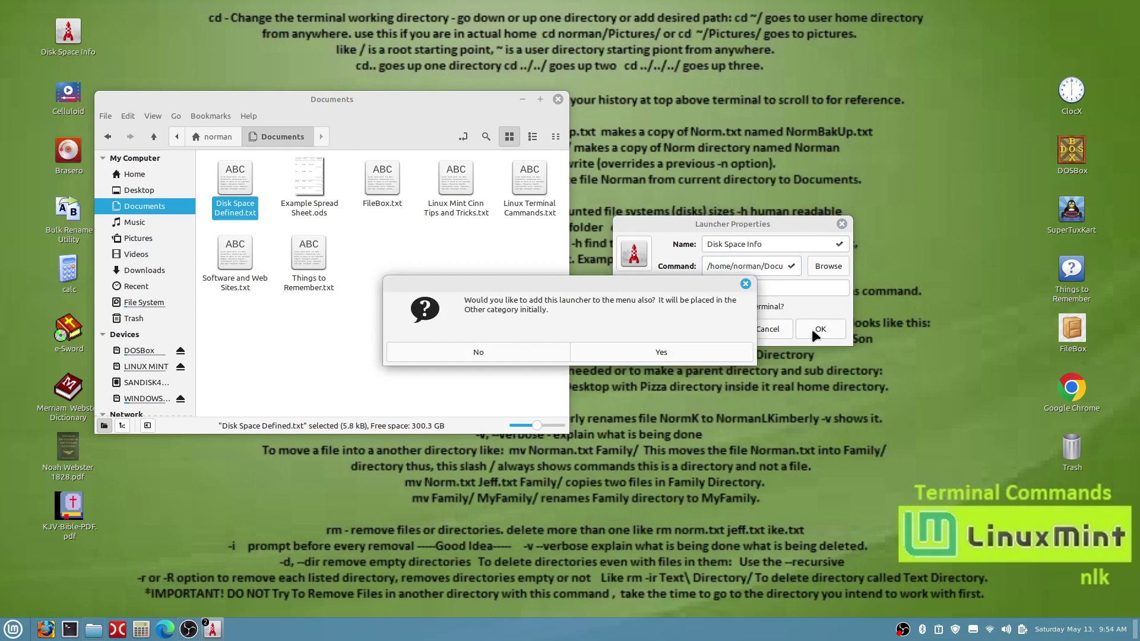
{"action": "left_click", "coordinate": [531, 354]}
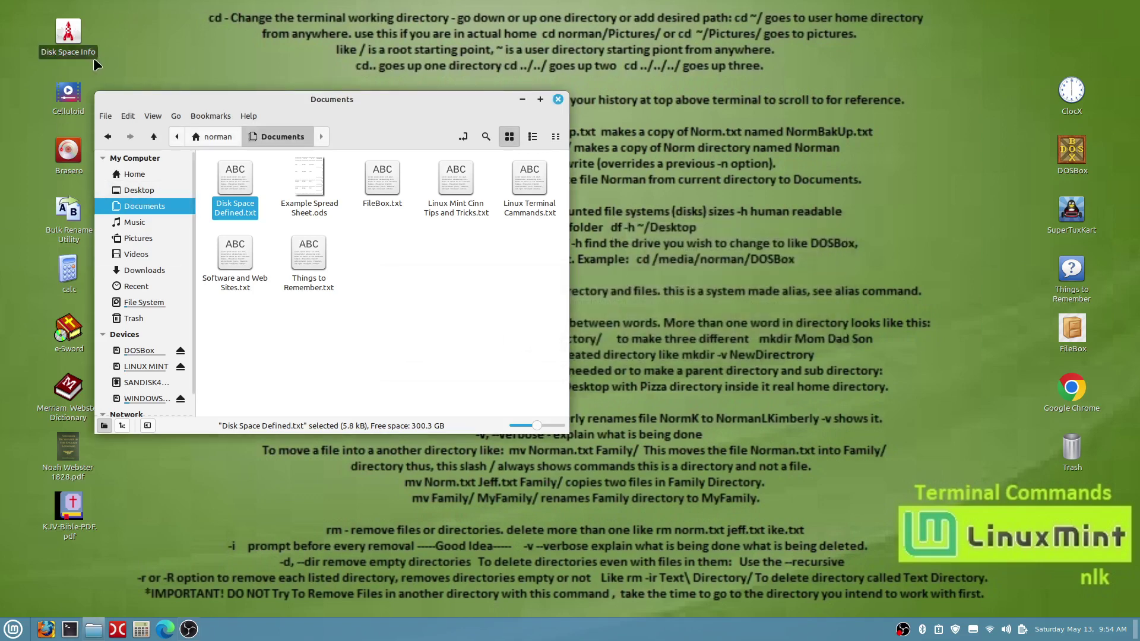
{"action": "left_click_drag", "start_coordinate": [64, 28], "coordinate": [789, 303]}
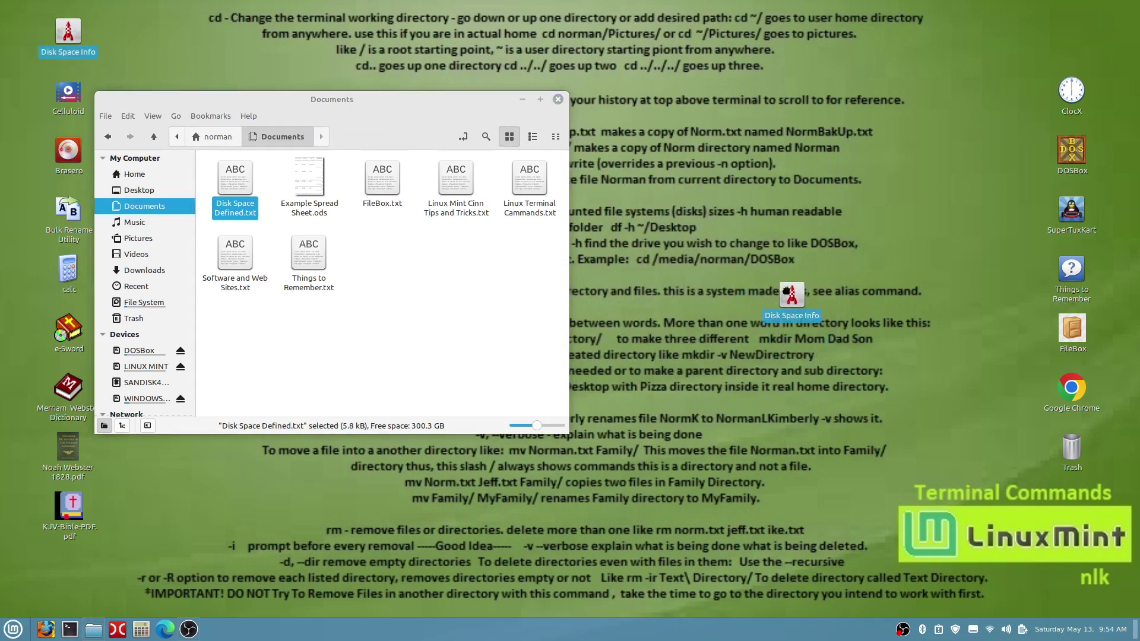
{"action": "left_click_drag", "start_coordinate": [787, 291], "coordinate": [760, 268]}
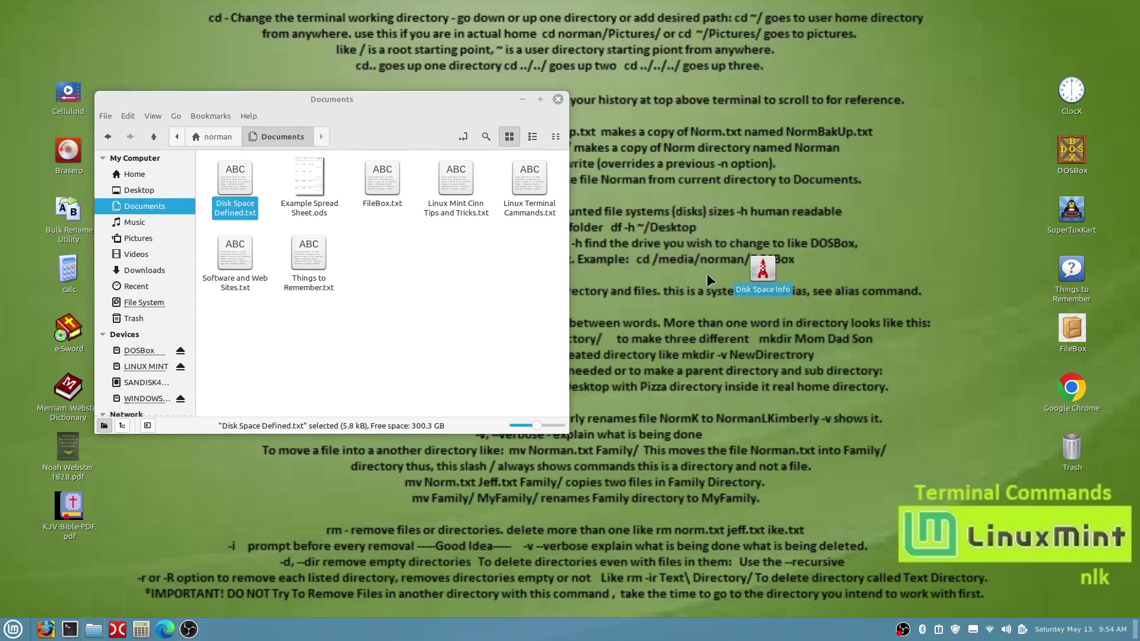
Prefix the Disk Space Info launcher's command with 'xed ' in Properties, then close it.
{"action": "right_click", "coordinate": [765, 274]}
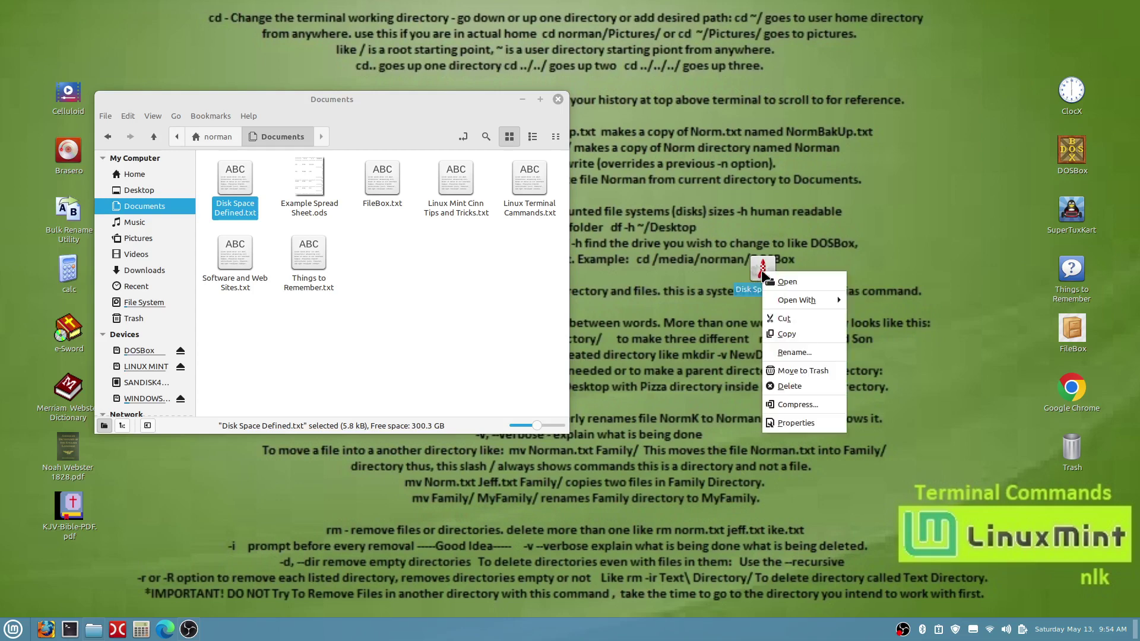
{"action": "left_click", "coordinate": [808, 423]}
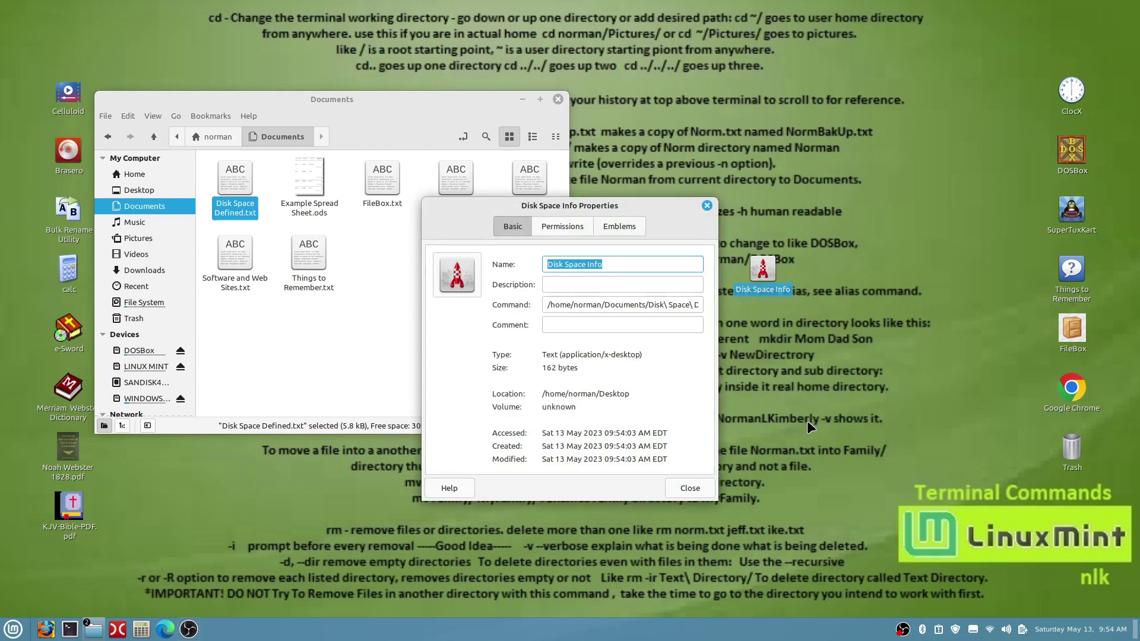
{"action": "left_click", "coordinate": [547, 306]}
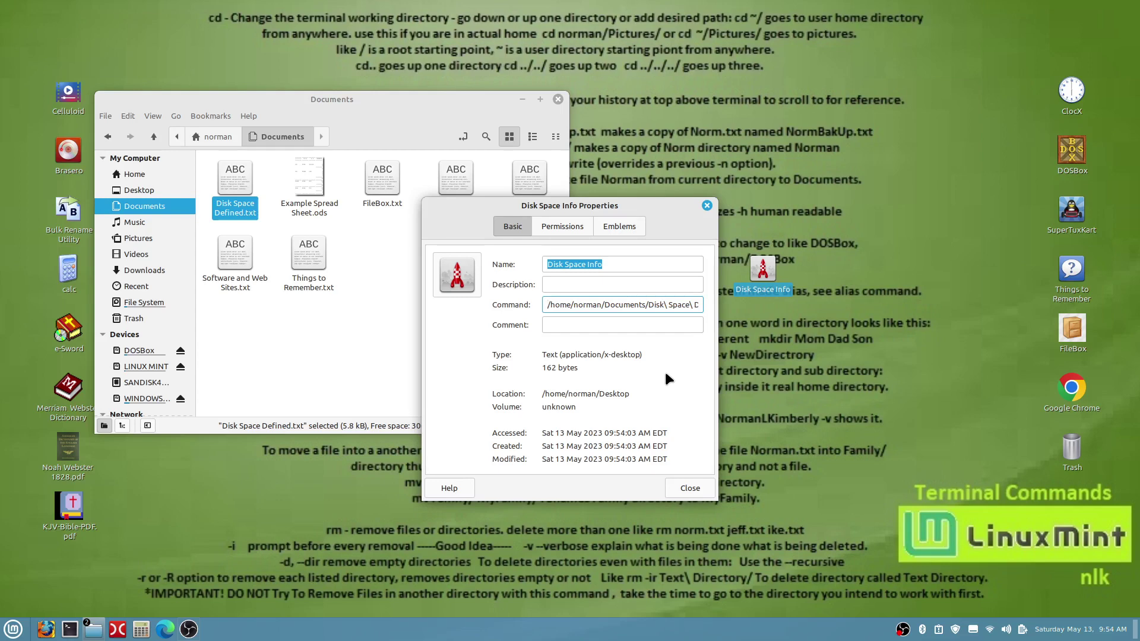
{"action": "type", "text": "xed"}
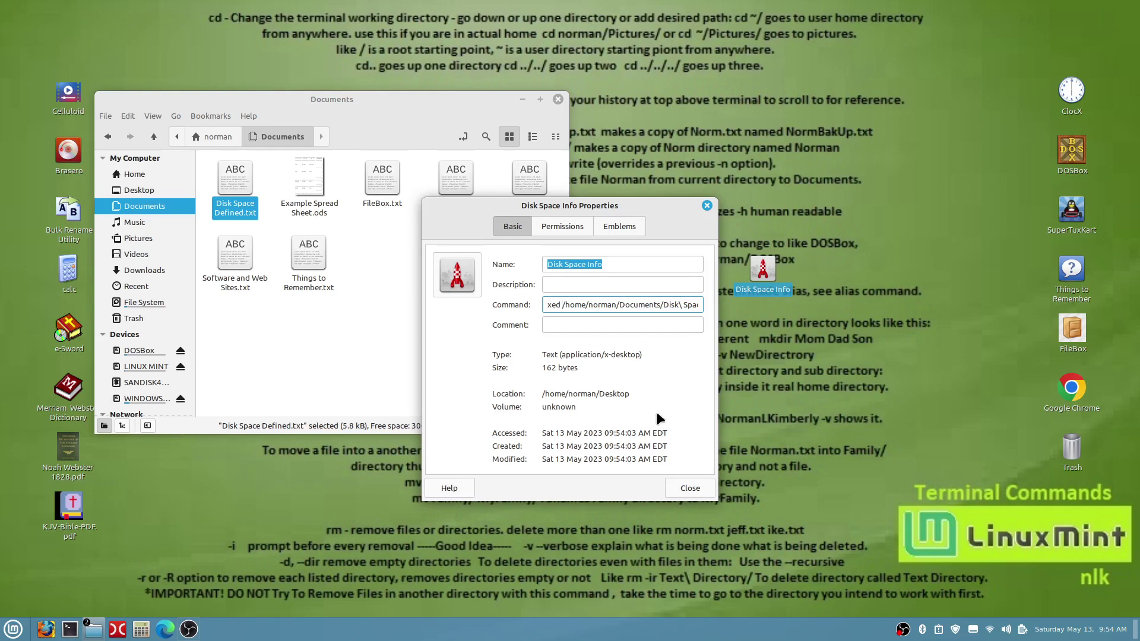
{"action": "left_click", "coordinate": [690, 489]}
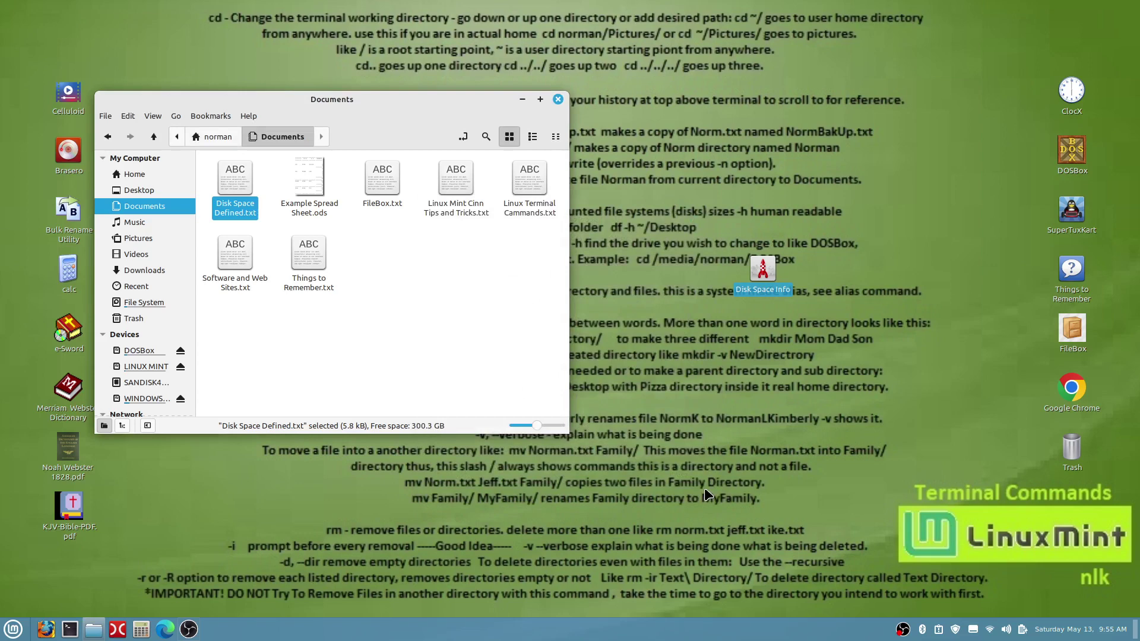
{"action": "double_click", "coordinate": [765, 269]}
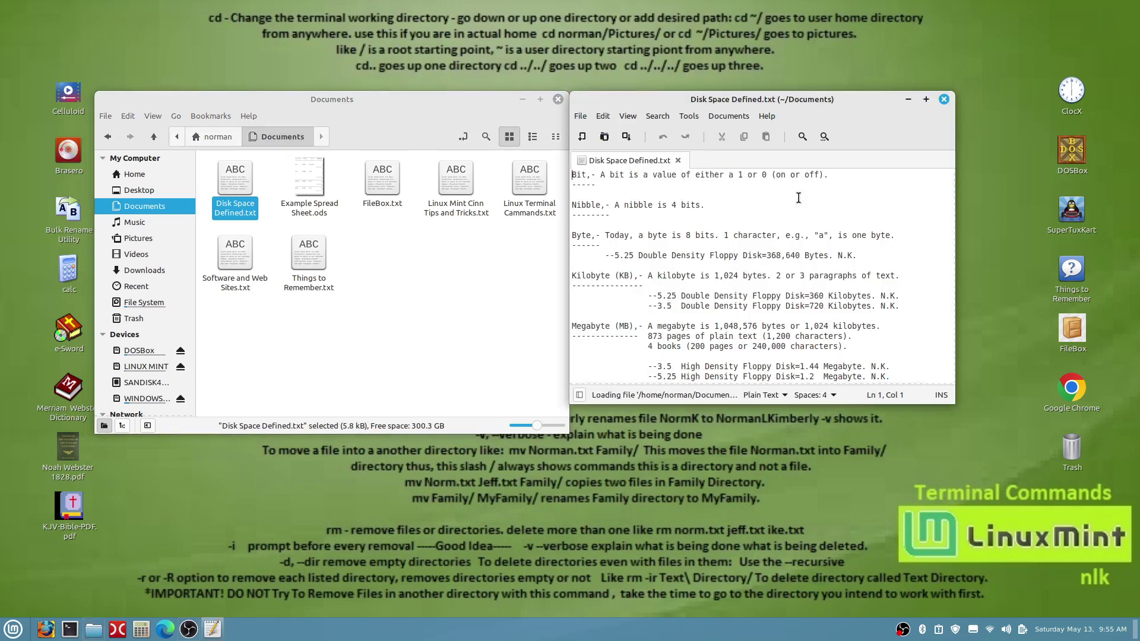
{"action": "left_click_drag", "start_coordinate": [836, 98], "coordinate": [644, 102]}
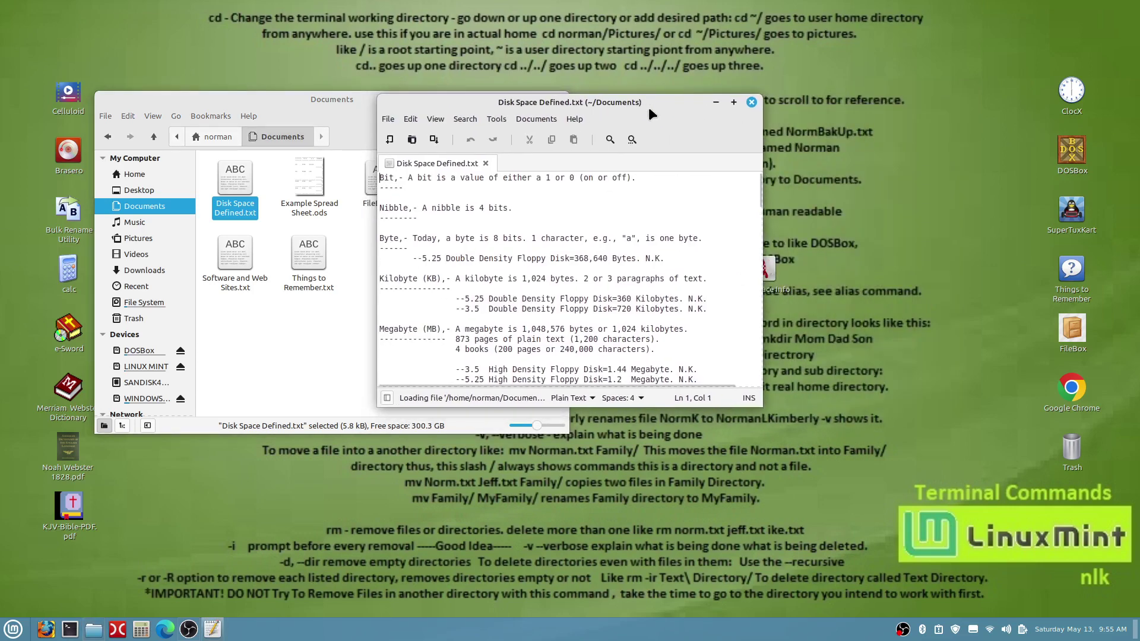
{"action": "left_click", "coordinate": [734, 102]}
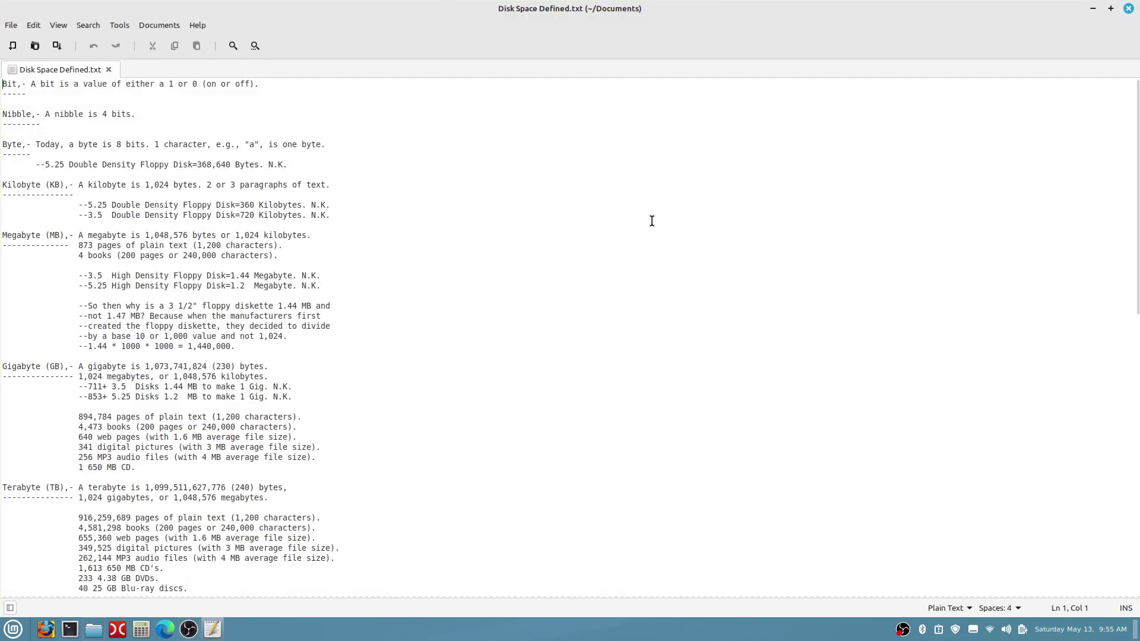
{"action": "scroll", "coordinate": [652, 221], "scroll_direction": "down", "scroll_amount": 10}
{"action": "scroll", "coordinate": [652, 221], "scroll_direction": "up", "scroll_amount": 10}
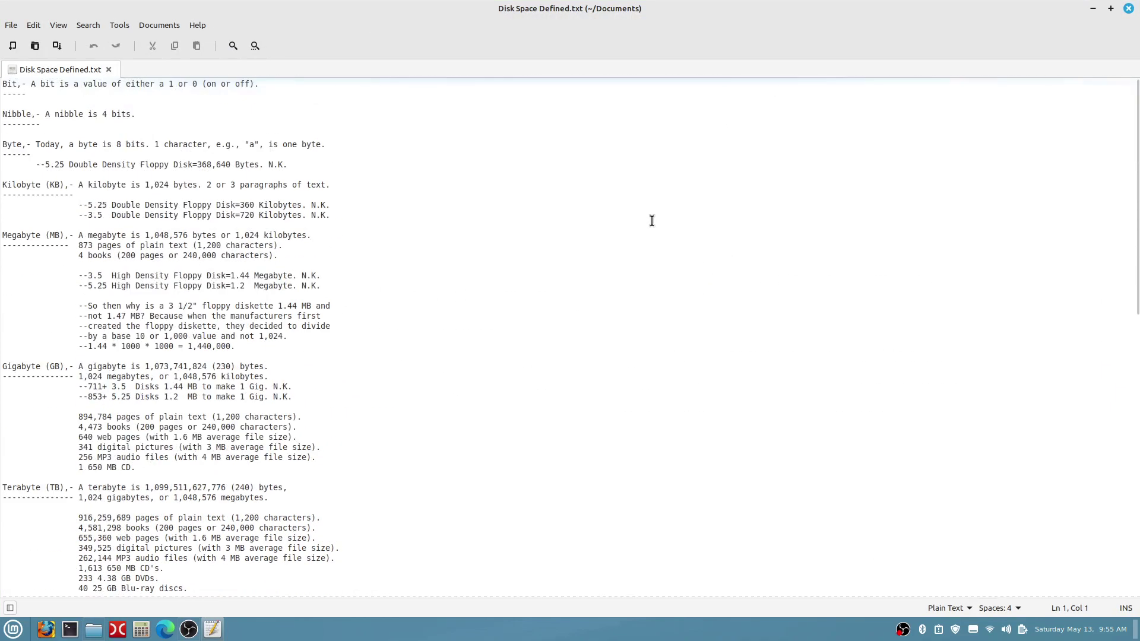
{"action": "left_click", "coordinate": [198, 24]}
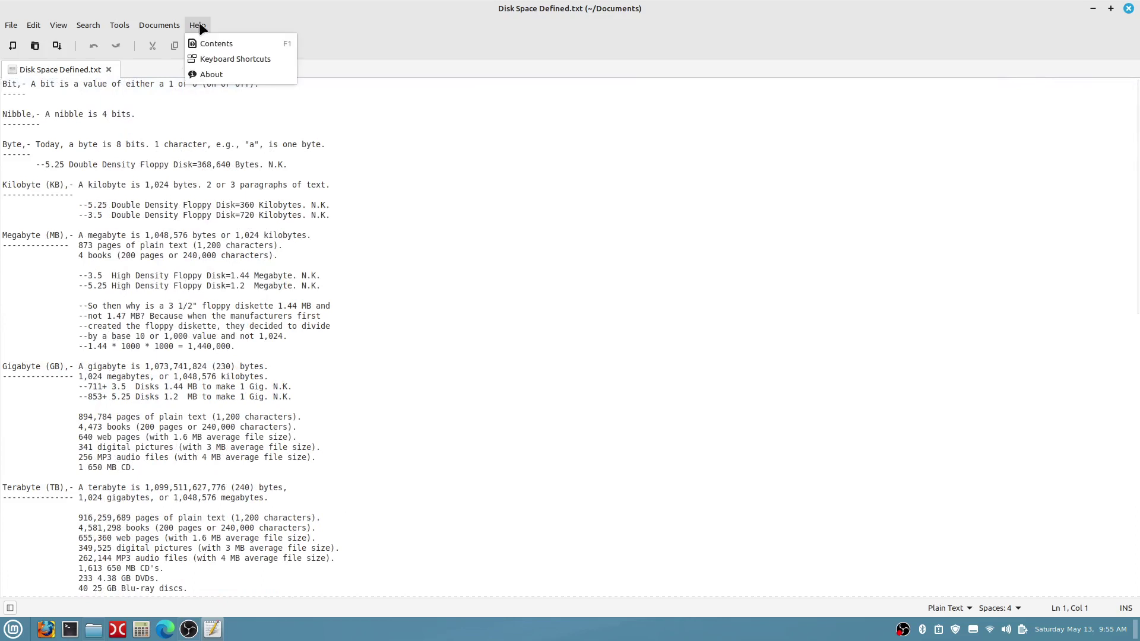
{"action": "left_click", "coordinate": [211, 75]}
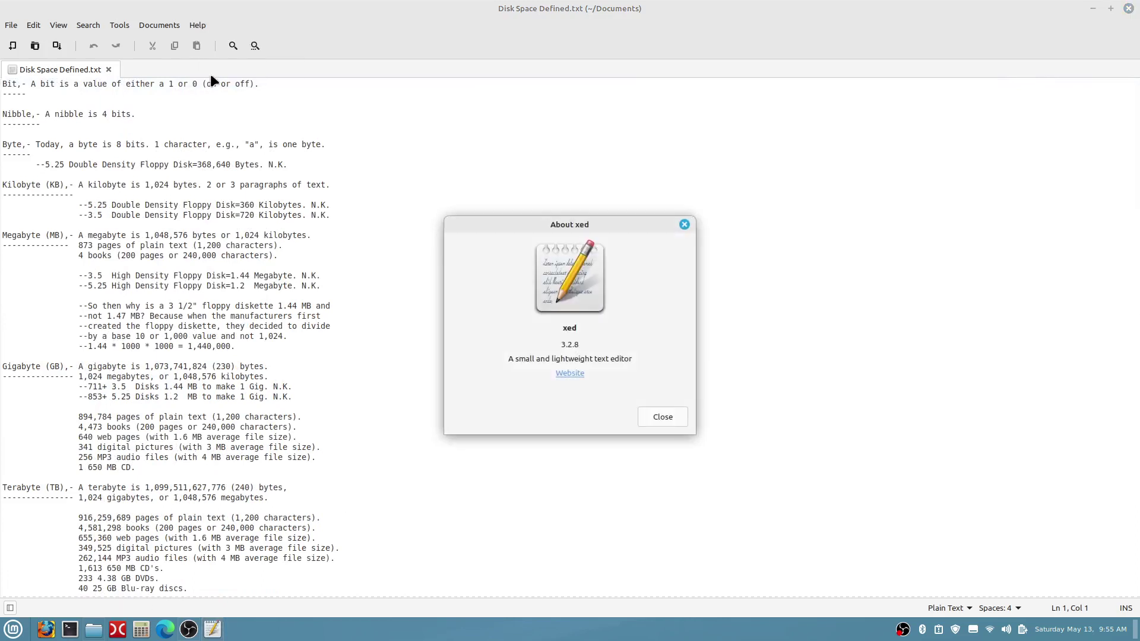
{"action": "left_click", "coordinate": [684, 226]}
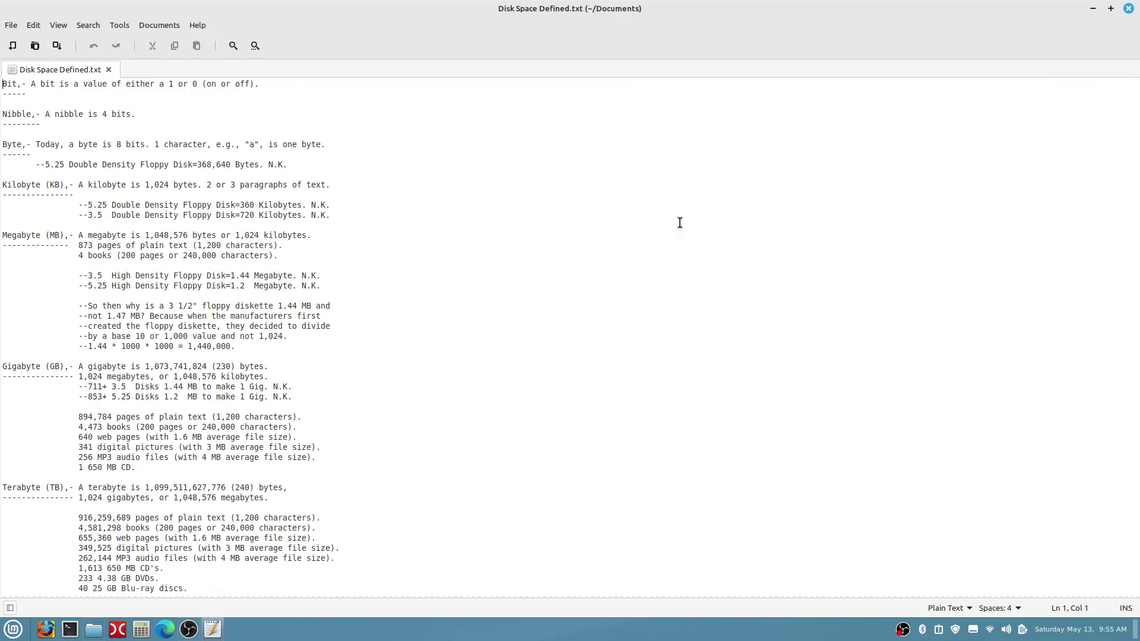
{"action": "left_click", "coordinate": [1128, 8]}
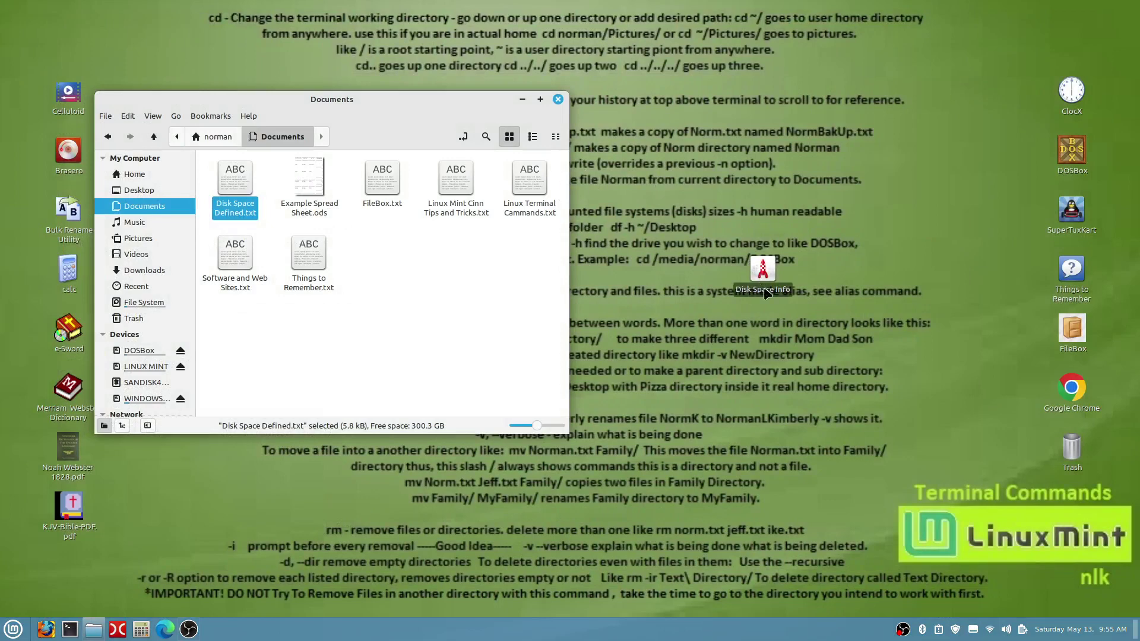
Close the Documents window and open the Disk Space Info launcher's Properties.
{"action": "left_click", "coordinate": [558, 99]}
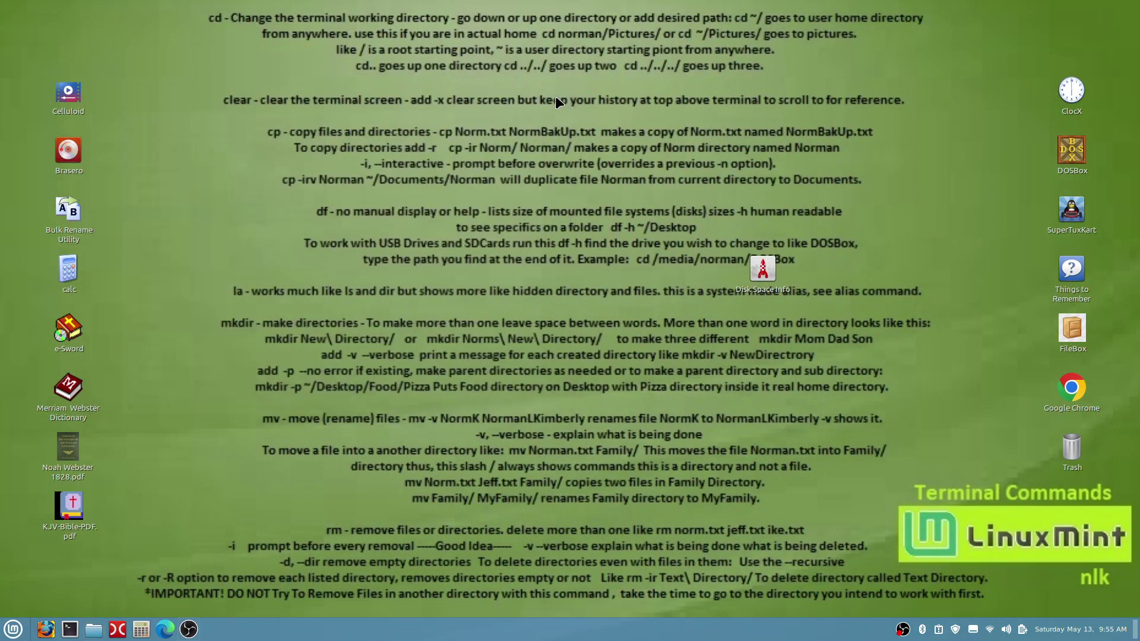
{"action": "right_click", "coordinate": [766, 275]}
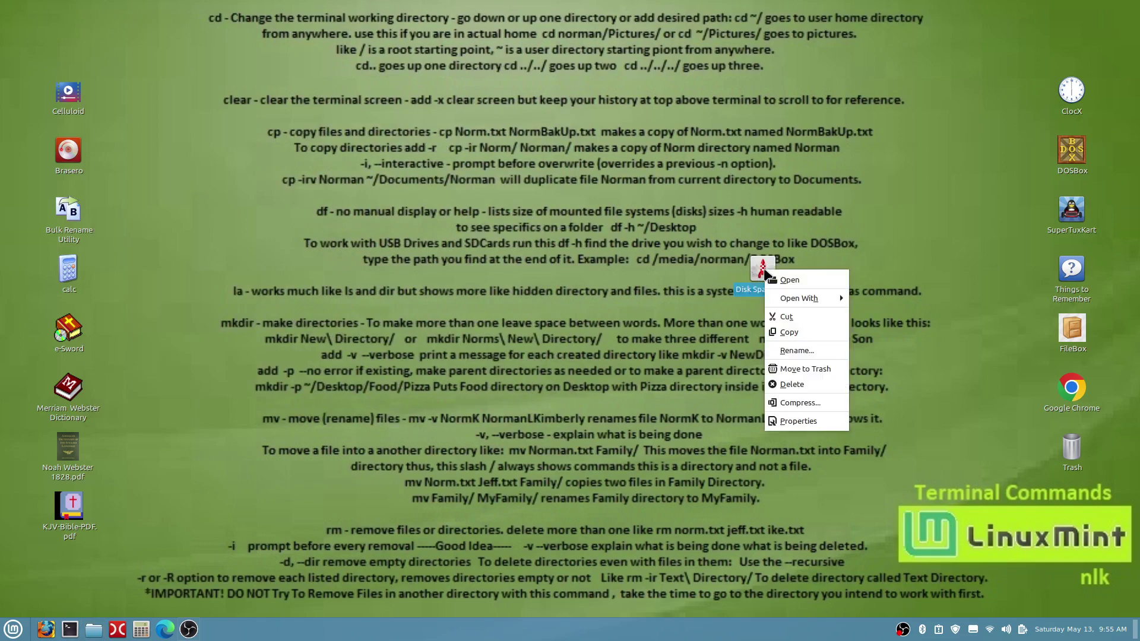
{"action": "left_click", "coordinate": [793, 419]}
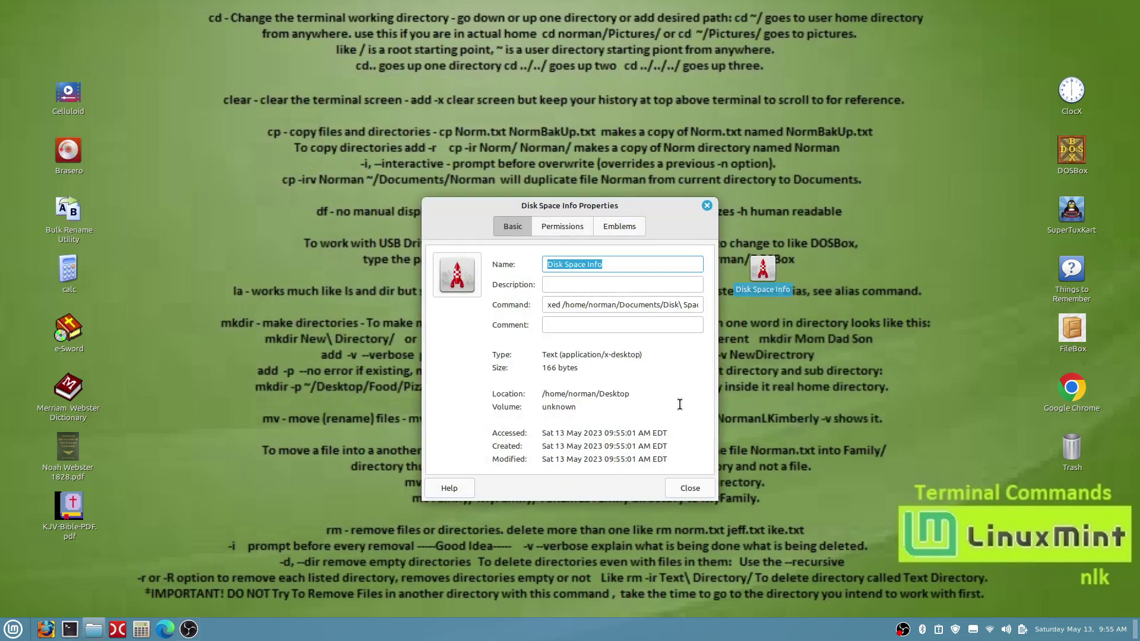
Open the icon chooser and scroll through the Actions icon list.
{"action": "left_click", "coordinate": [457, 276]}
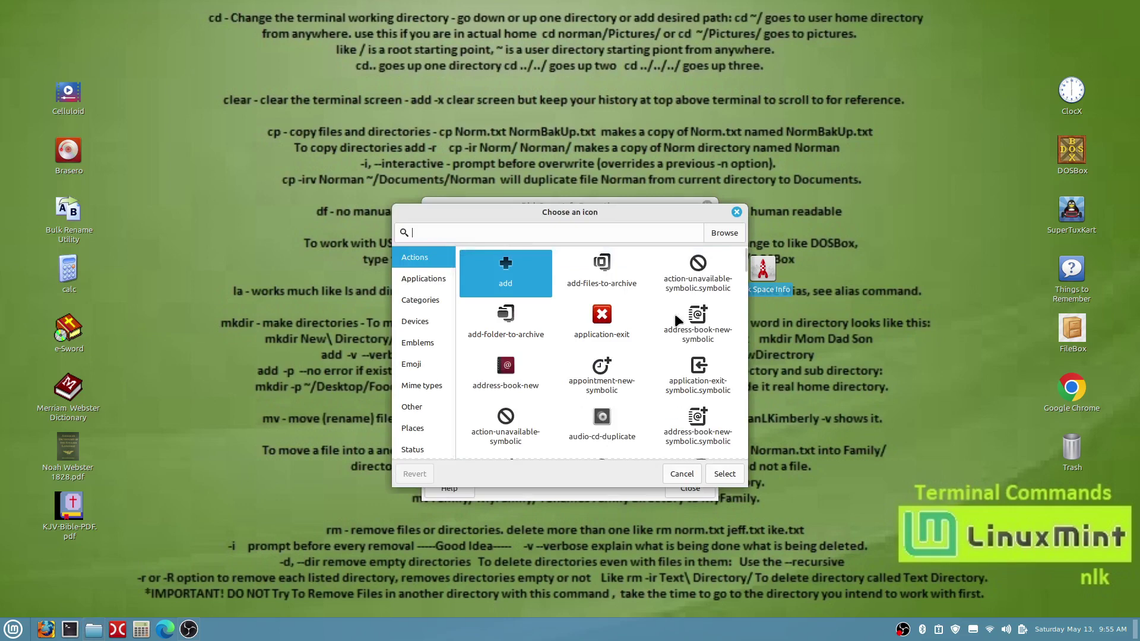
{"action": "scroll", "coordinate": [676, 319], "scroll_direction": "down", "scroll_amount": 2}
{"action": "scroll", "coordinate": [677, 321], "scroll_direction": "down", "scroll_amount": 8}
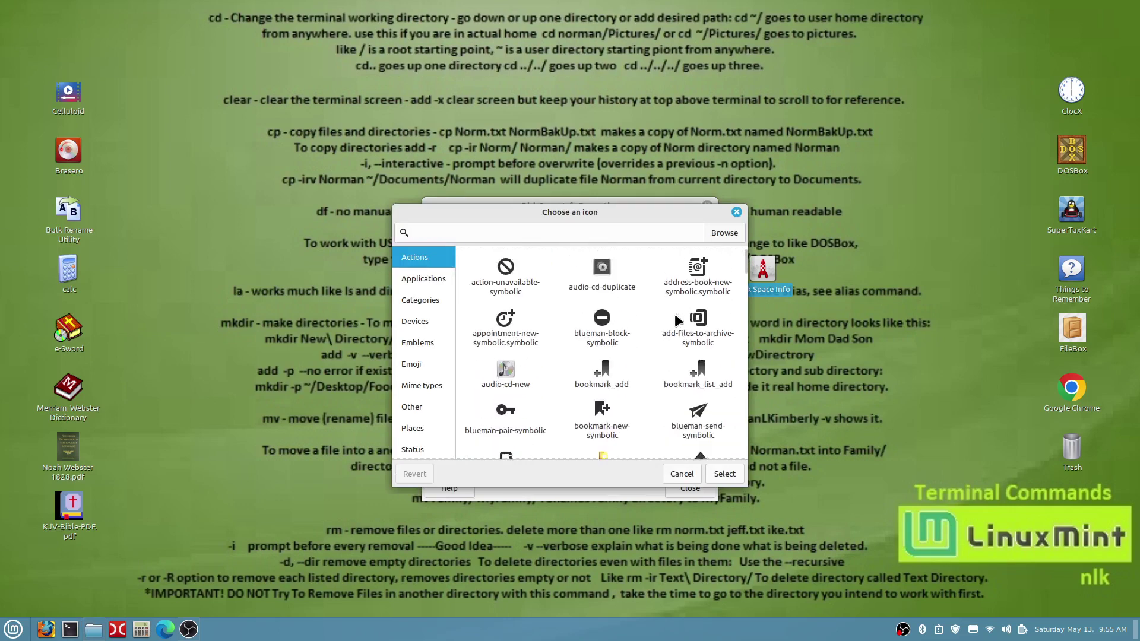
{"action": "scroll", "coordinate": [675, 321], "scroll_direction": "down", "scroll_amount": 10}
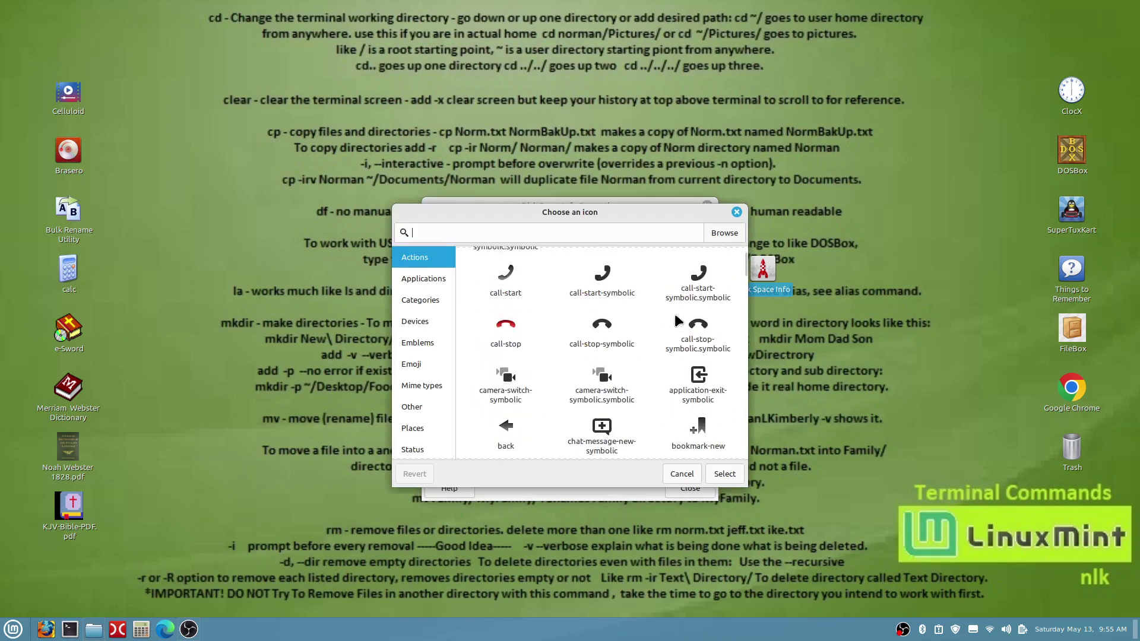
{"action": "scroll", "coordinate": [676, 321], "scroll_direction": "down", "scroll_amount": 5}
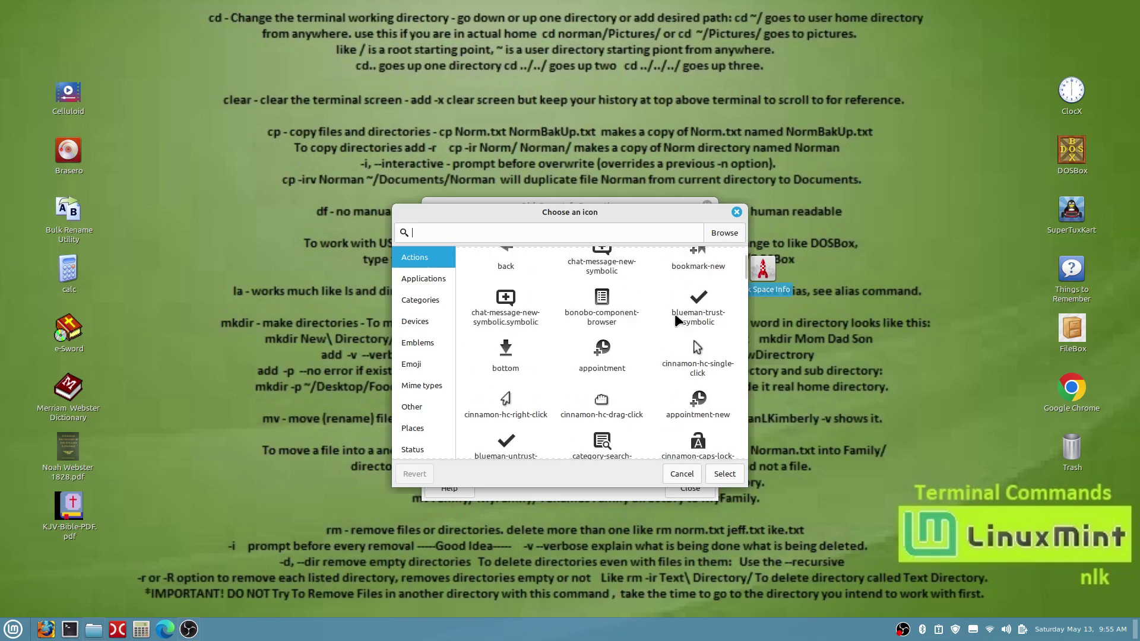
{"action": "scroll", "coordinate": [676, 316], "scroll_direction": "down", "scroll_amount": 10}
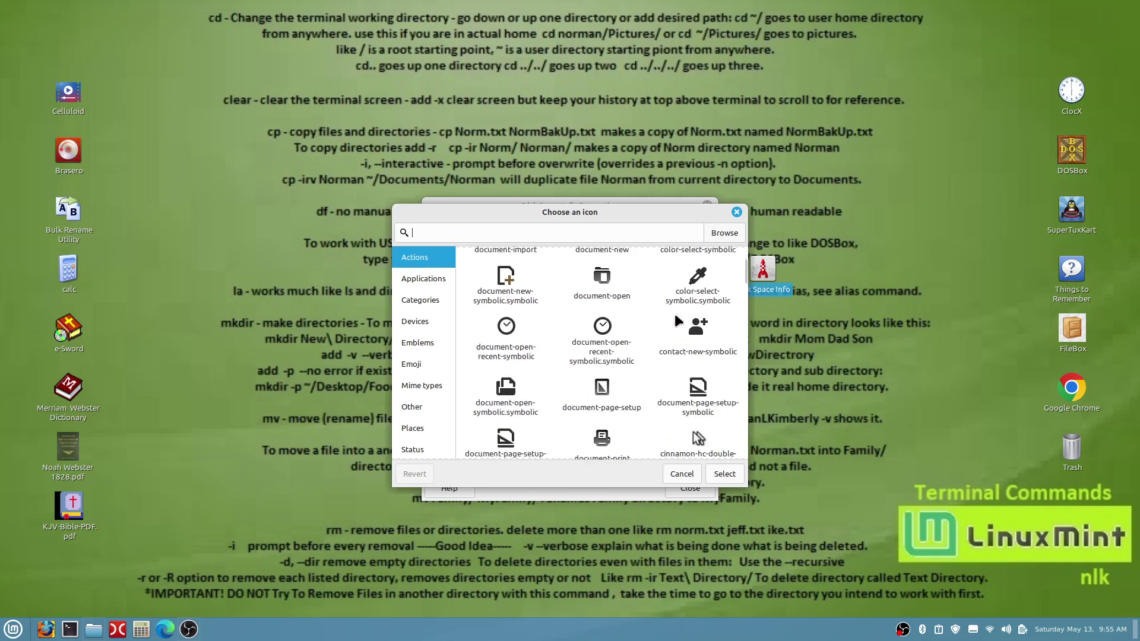
{"action": "scroll", "coordinate": [675, 315], "scroll_direction": "down", "scroll_amount": 10}
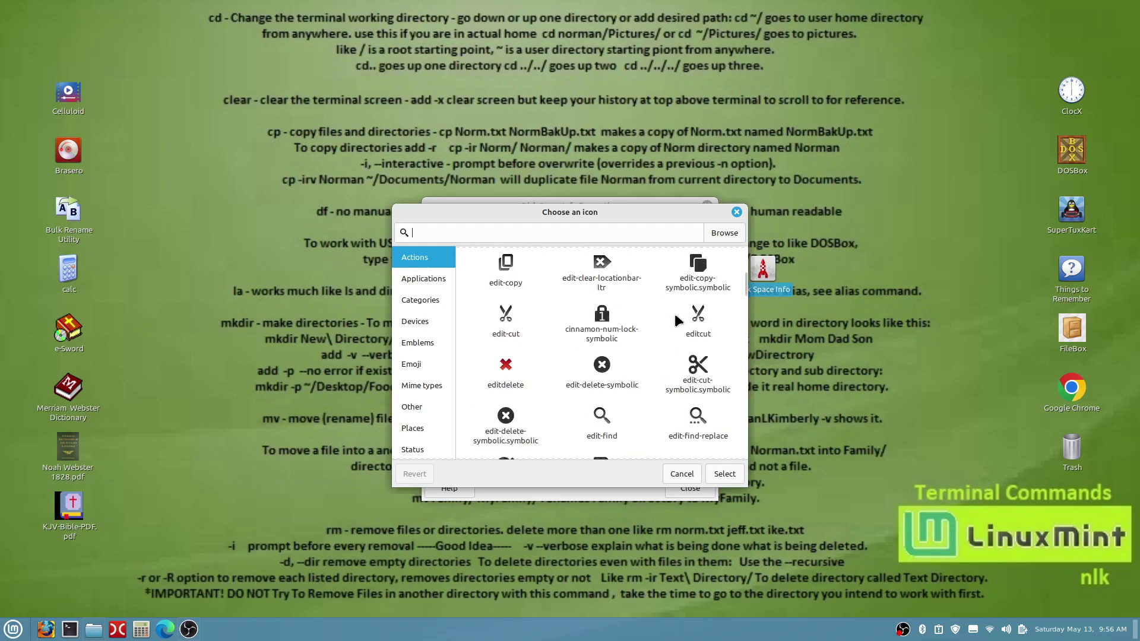
{"action": "scroll", "coordinate": [675, 319], "scroll_direction": "down", "scroll_amount": 6}
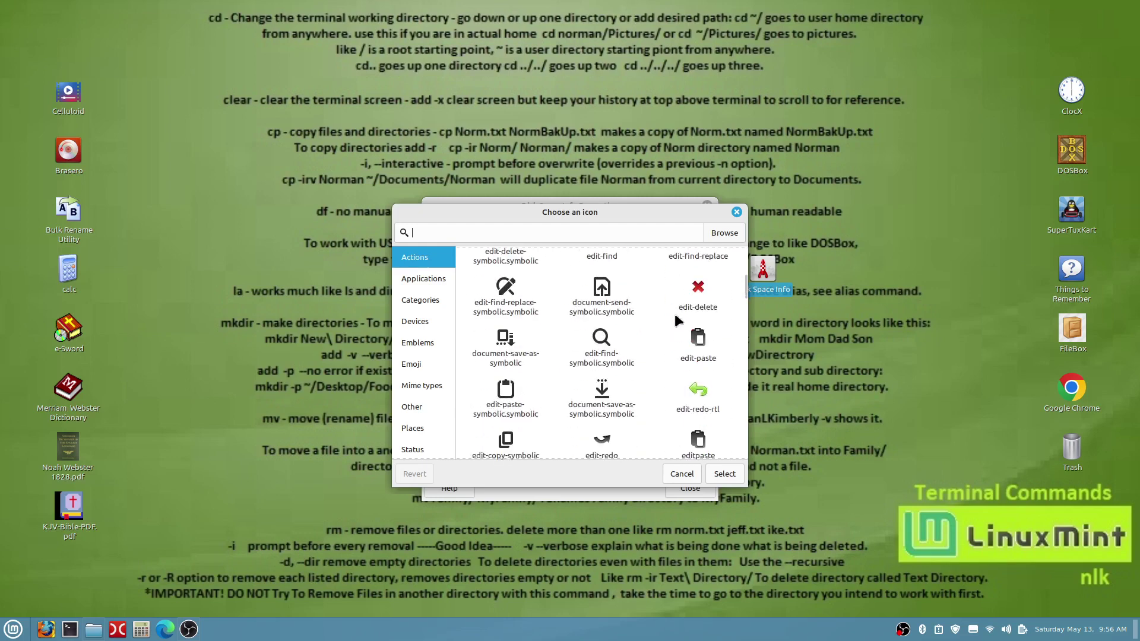
{"action": "scroll", "coordinate": [675, 320], "scroll_direction": "up", "scroll_amount": 5}
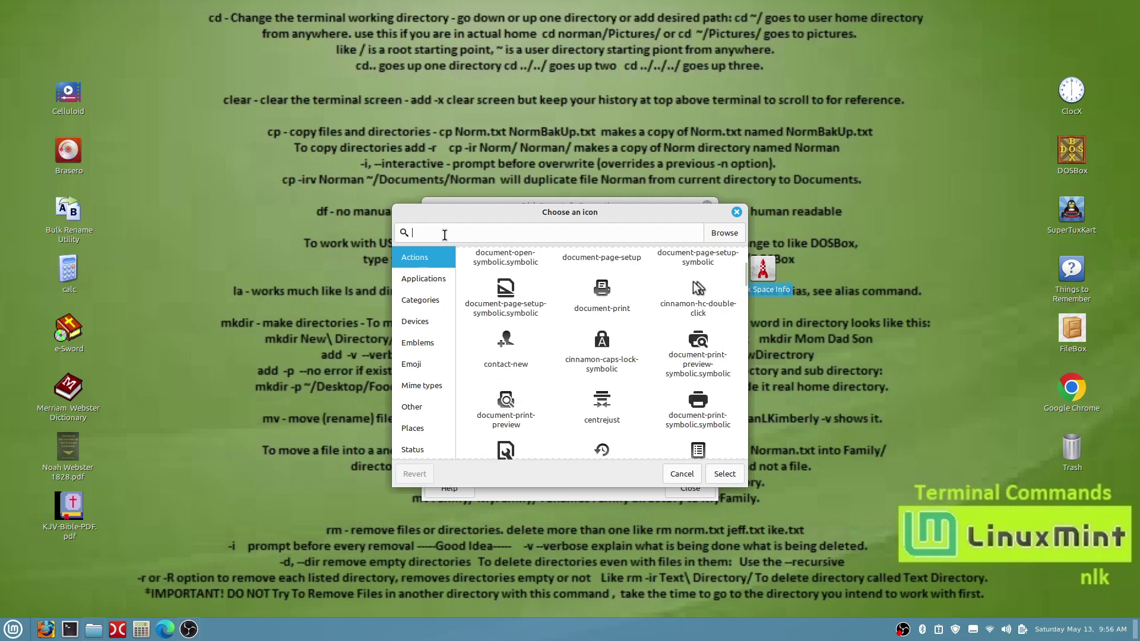
Search icons for 'disk' and apply the gnome-dev-jazdisk floppy icon.
{"action": "type", "text": "disk"}
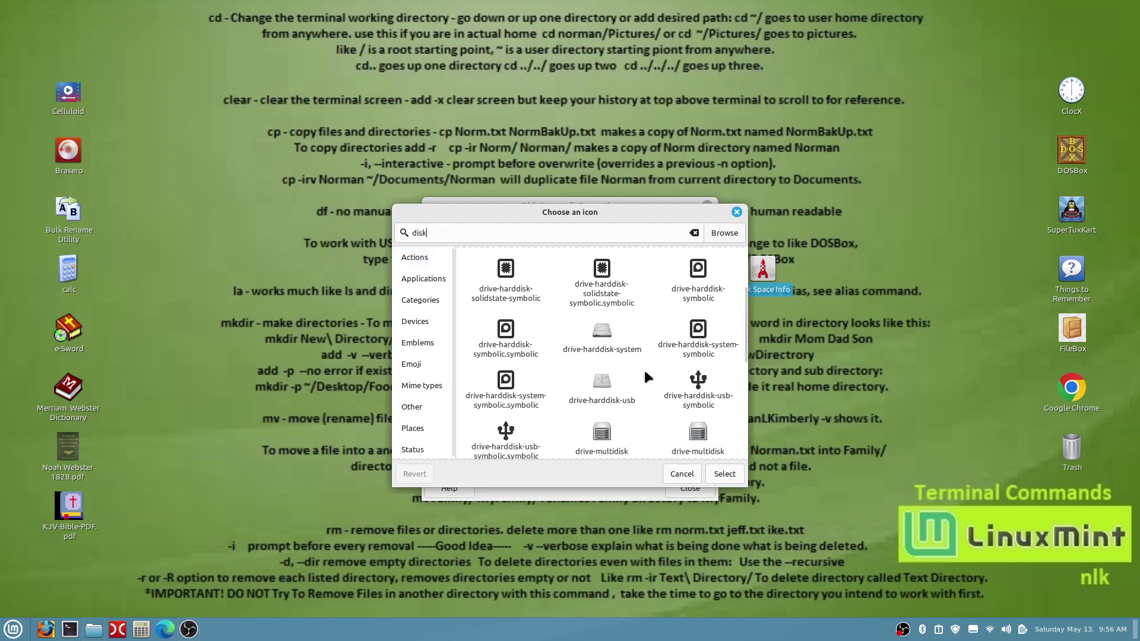
{"action": "scroll", "coordinate": [635, 370], "scroll_direction": "down", "scroll_amount": 2}
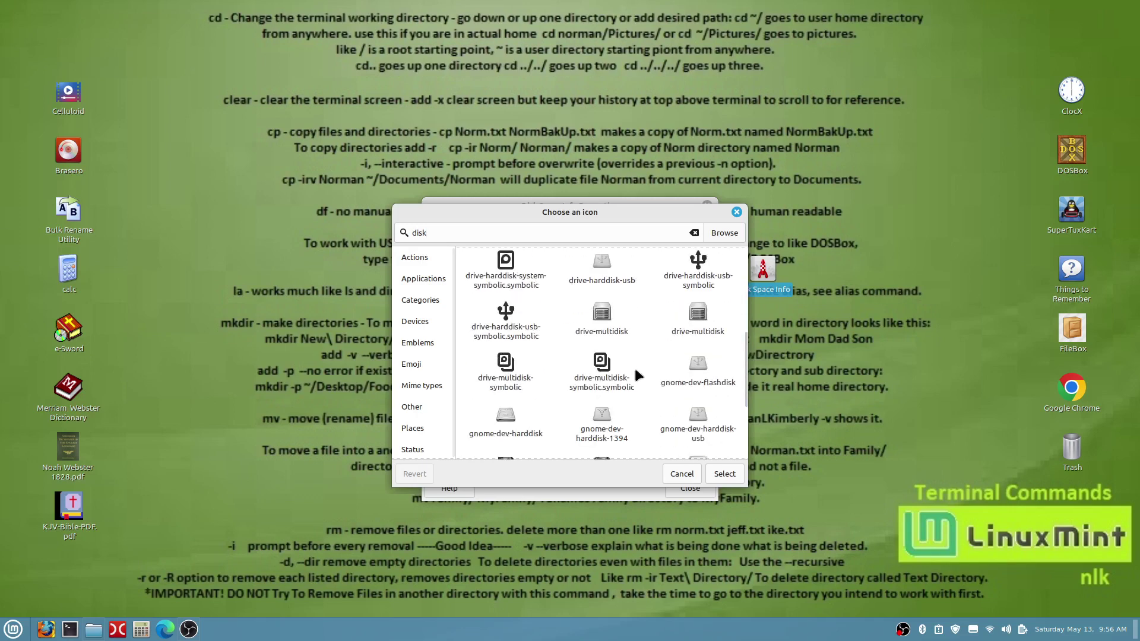
{"action": "scroll", "coordinate": [634, 376], "scroll_direction": "down", "scroll_amount": 1}
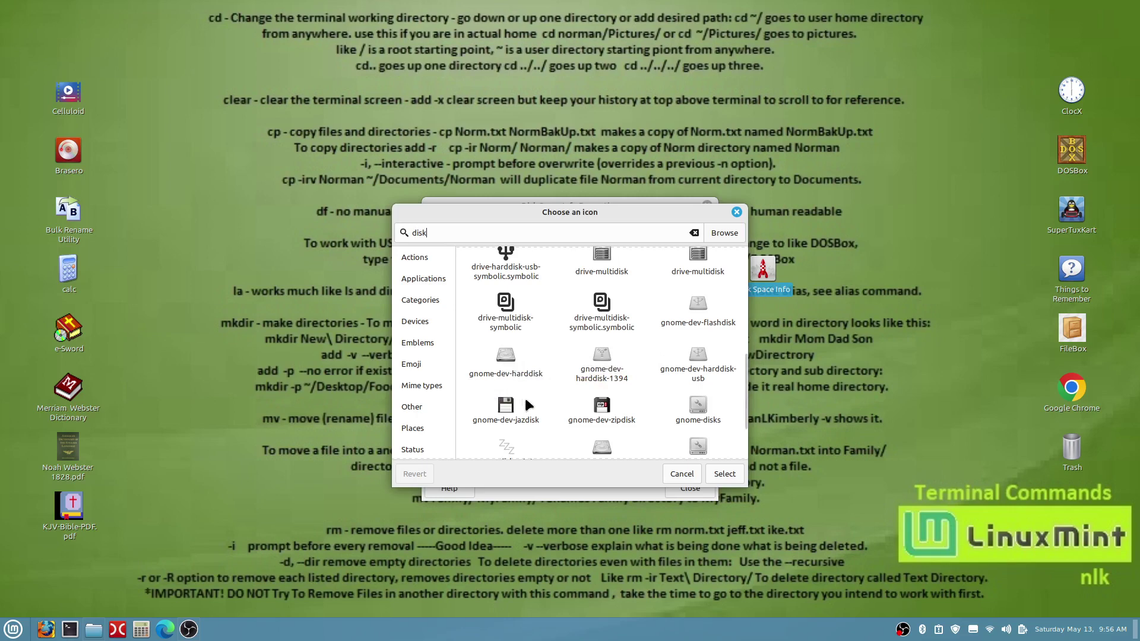
{"action": "left_click", "coordinate": [505, 405]}
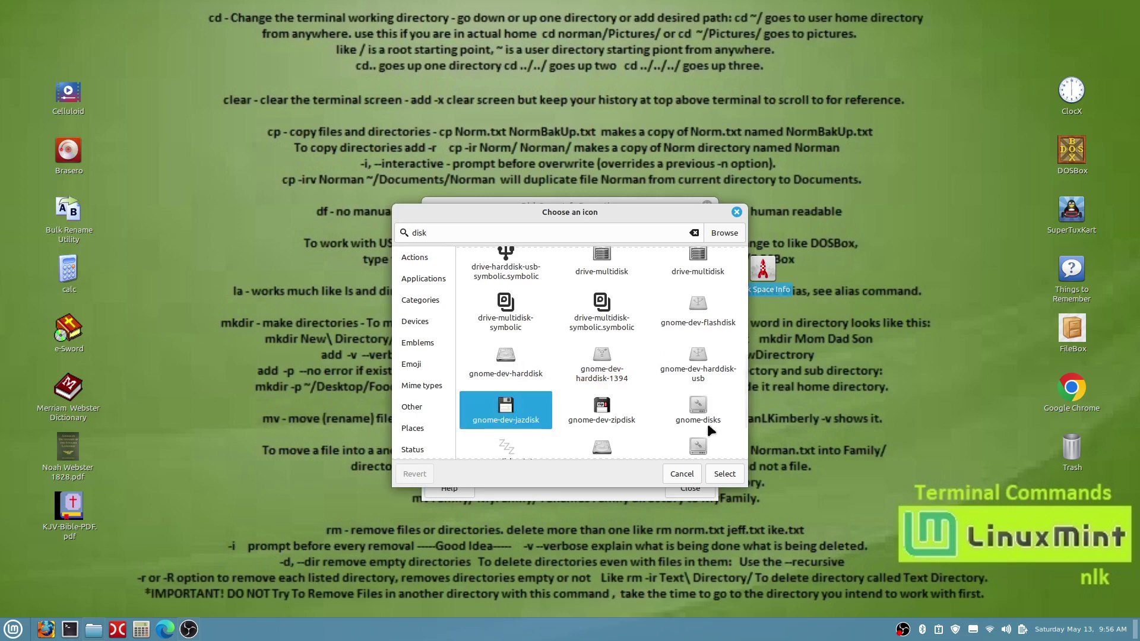
{"action": "left_click", "coordinate": [724, 474]}
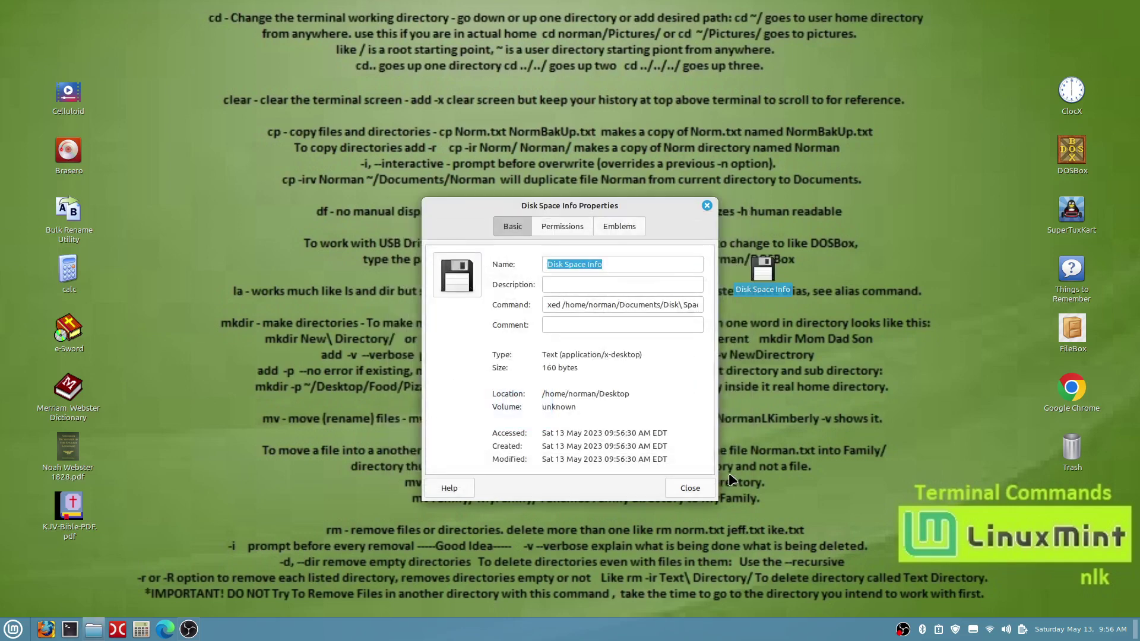
Move the launcher to the upper right, confirm it opens Disk Space Defined.txt, then close xed.
{"action": "left_click", "coordinate": [690, 490]}
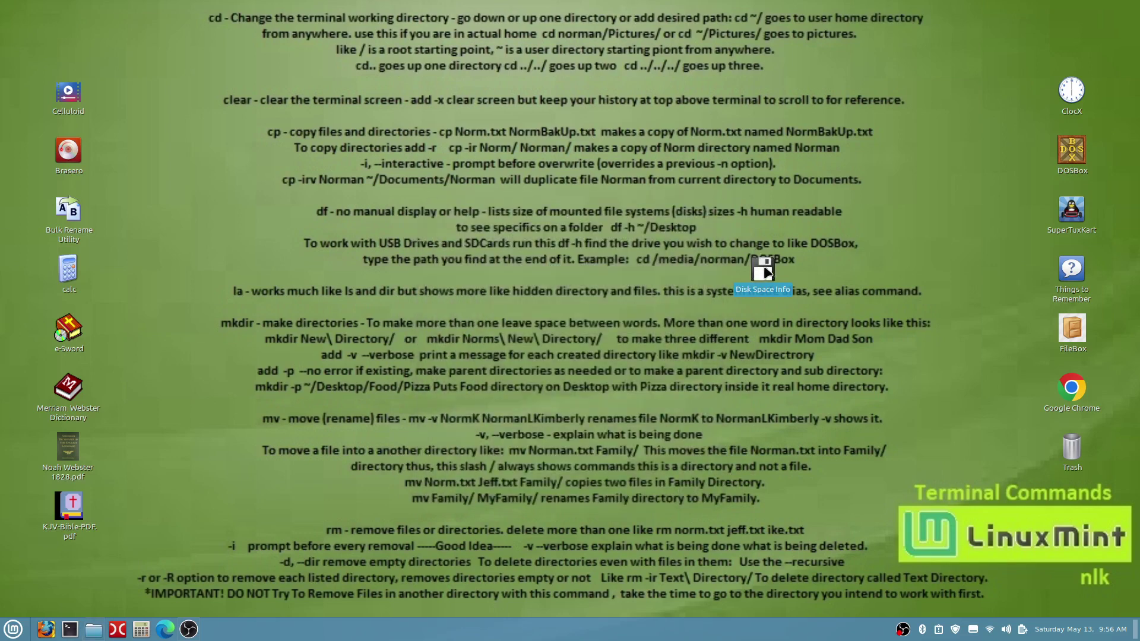
{"action": "left_click_drag", "start_coordinate": [778, 274], "coordinate": [817, 149]}
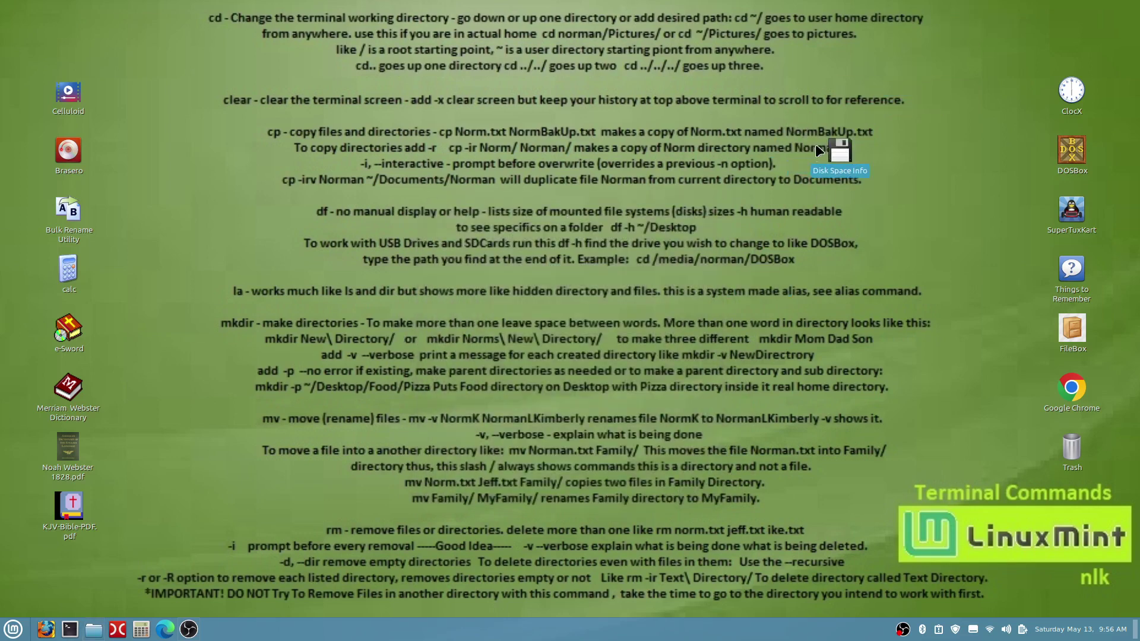
{"action": "double_click", "coordinate": [846, 158]}
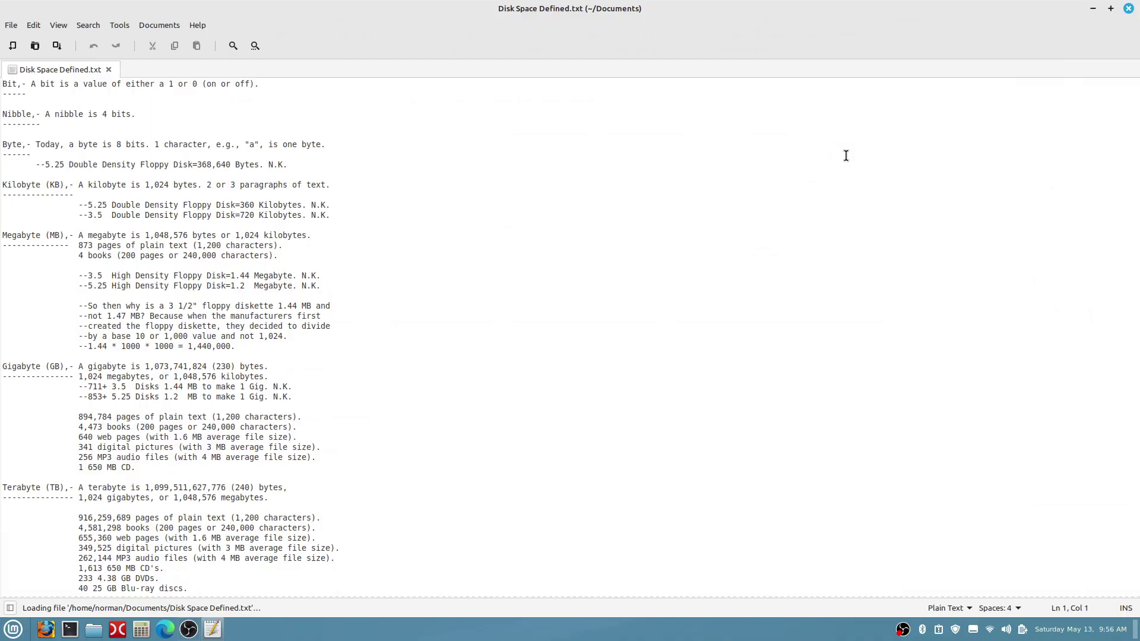
{"action": "left_click", "coordinate": [1128, 11]}
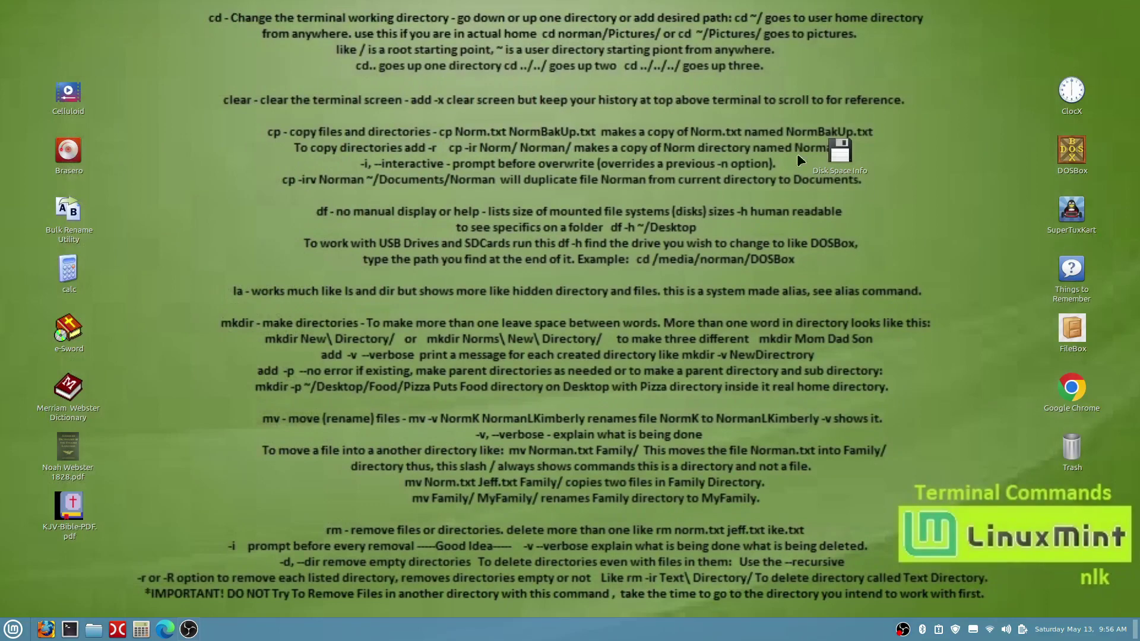
From the launcher's icon chooser, browse image files in the Pictures folder.
{"action": "right_click", "coordinate": [840, 160]}
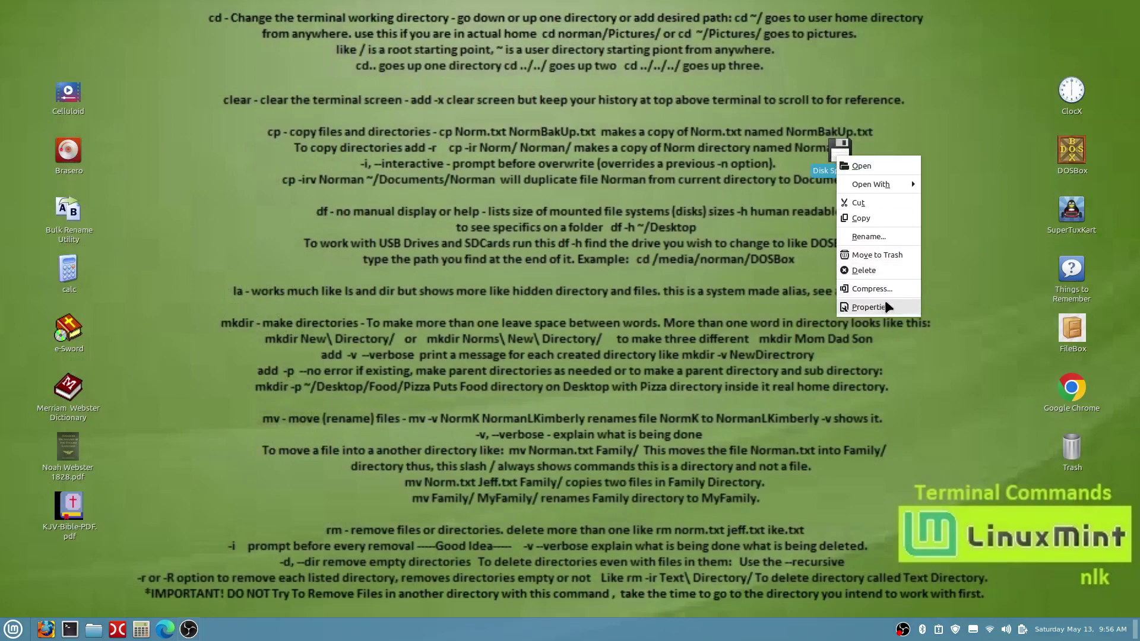
{"action": "left_click", "coordinate": [870, 307]}
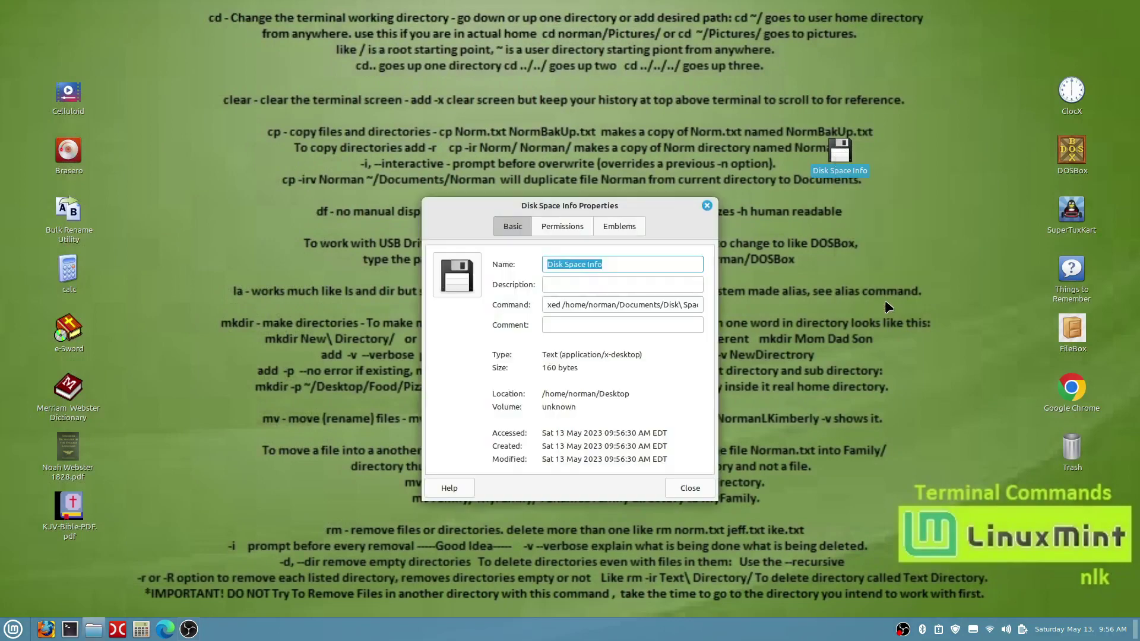
{"action": "left_click", "coordinate": [454, 279]}
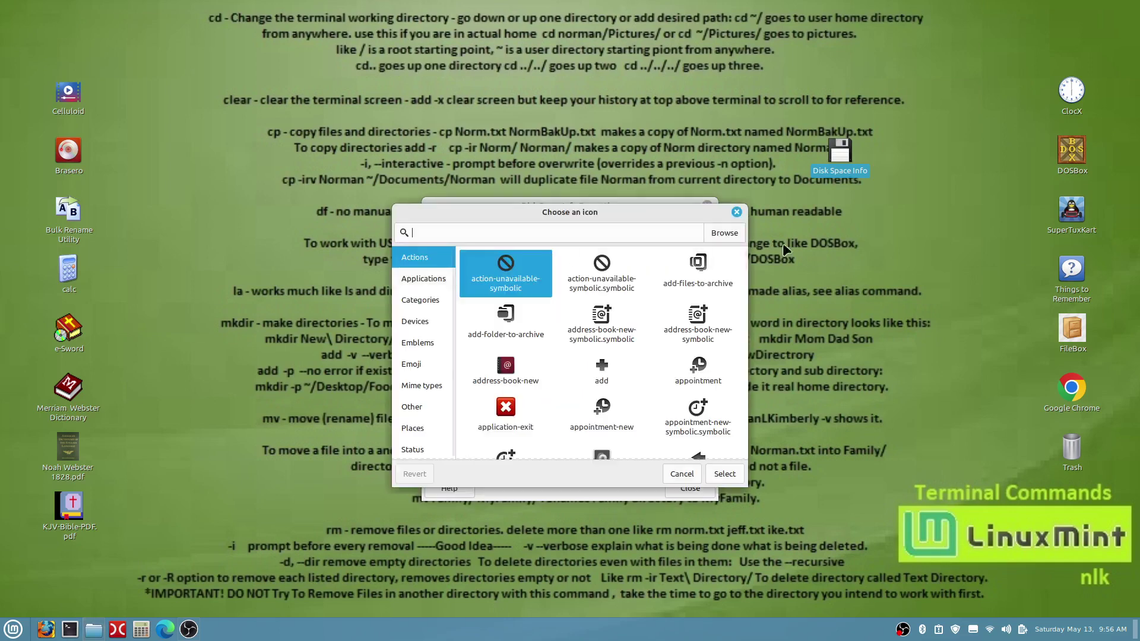
{"action": "left_click", "coordinate": [725, 233]}
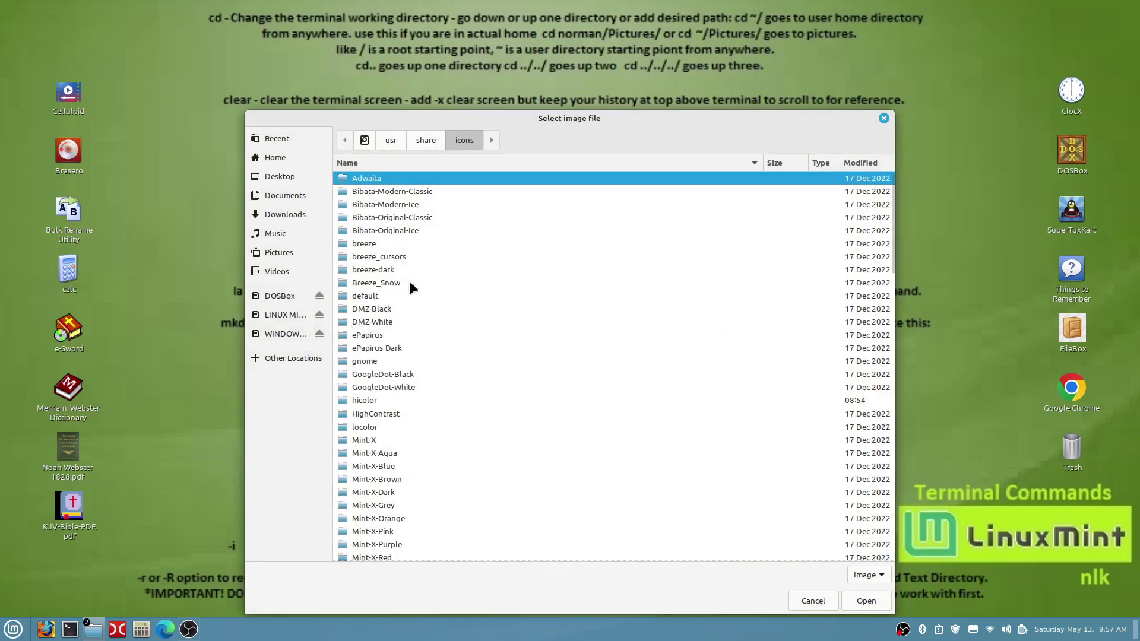
{"action": "scroll", "coordinate": [403, 364], "scroll_direction": "down", "scroll_amount": 2}
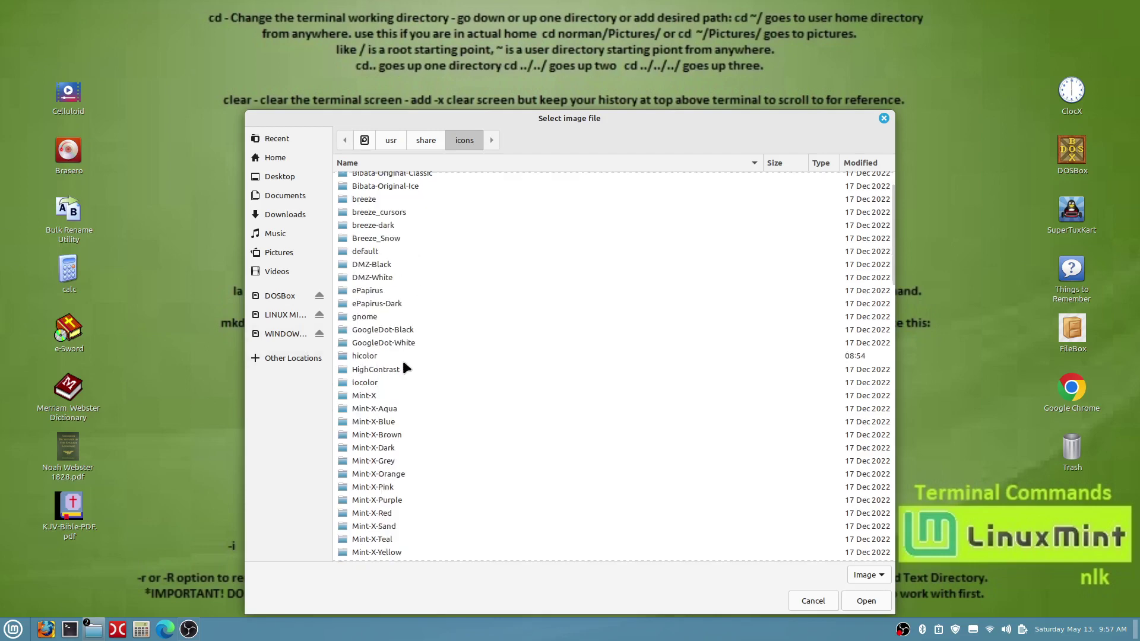
{"action": "scroll", "coordinate": [403, 364], "scroll_direction": "up", "scroll_amount": 2}
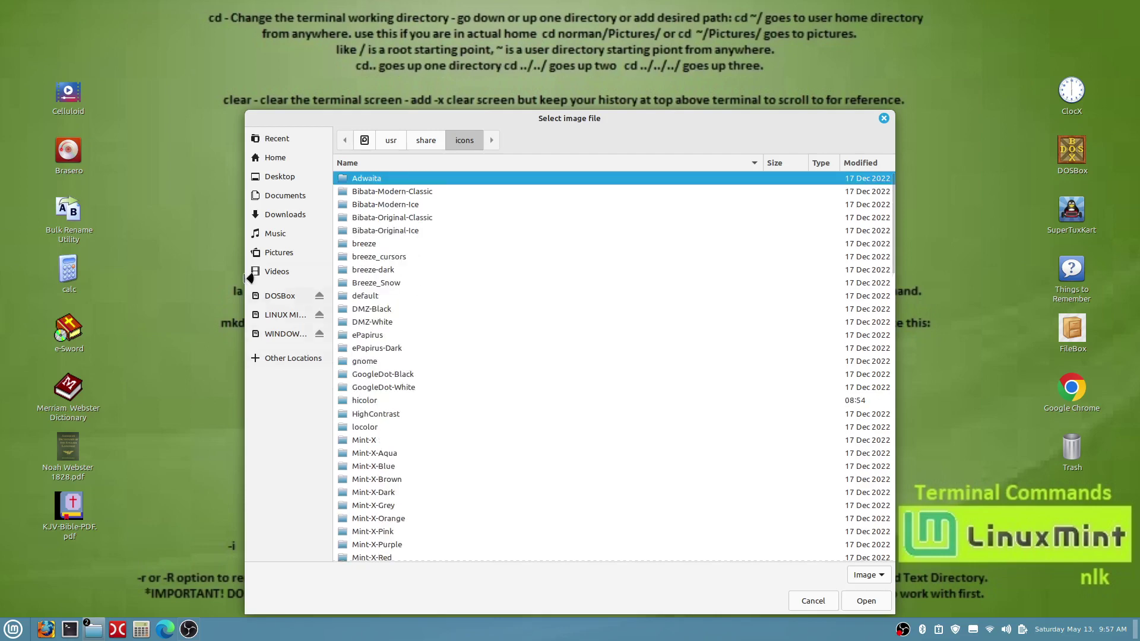
{"action": "left_click", "coordinate": [269, 250]}
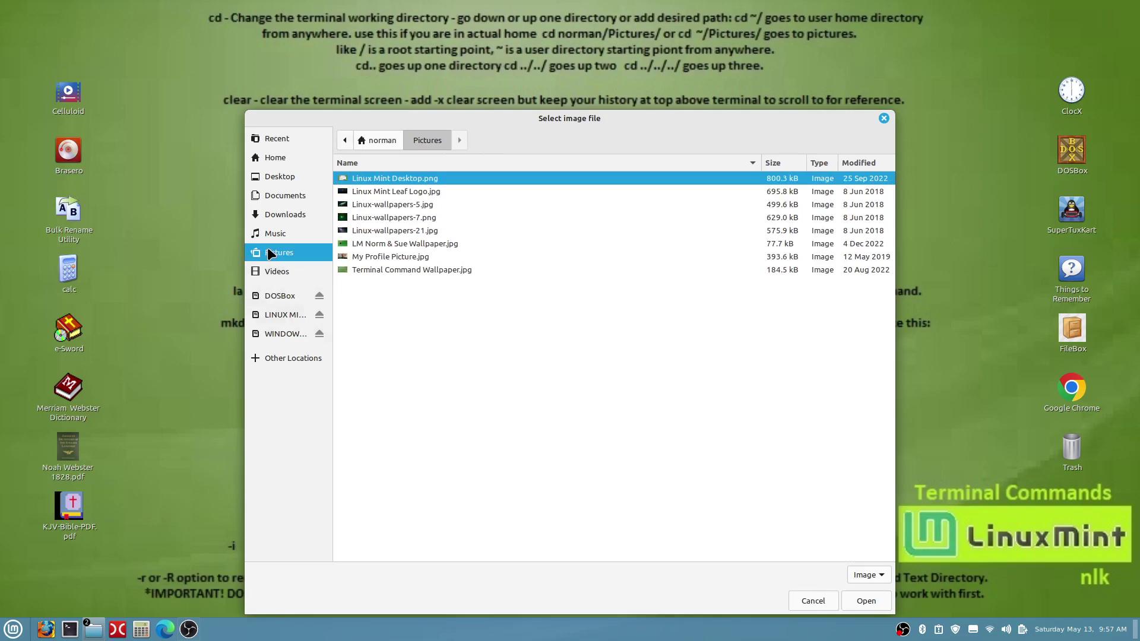
Set Linux-wallpapers-21.jpg as the launcher's icon and close Properties.
{"action": "left_click", "coordinate": [385, 231]}
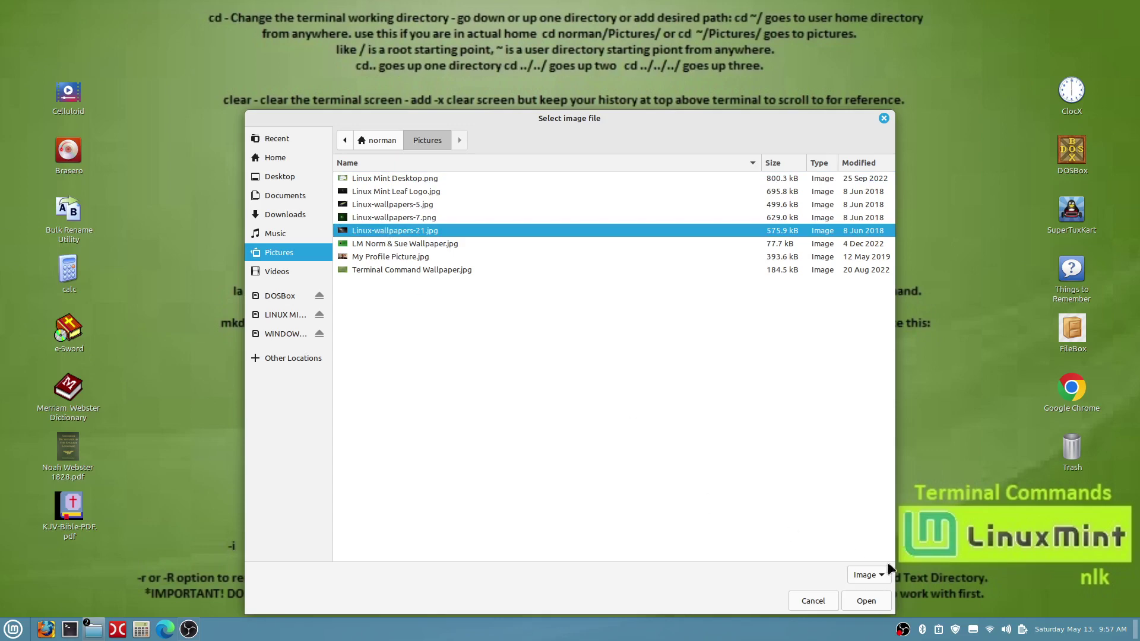
{"action": "left_click", "coordinate": [878, 601]}
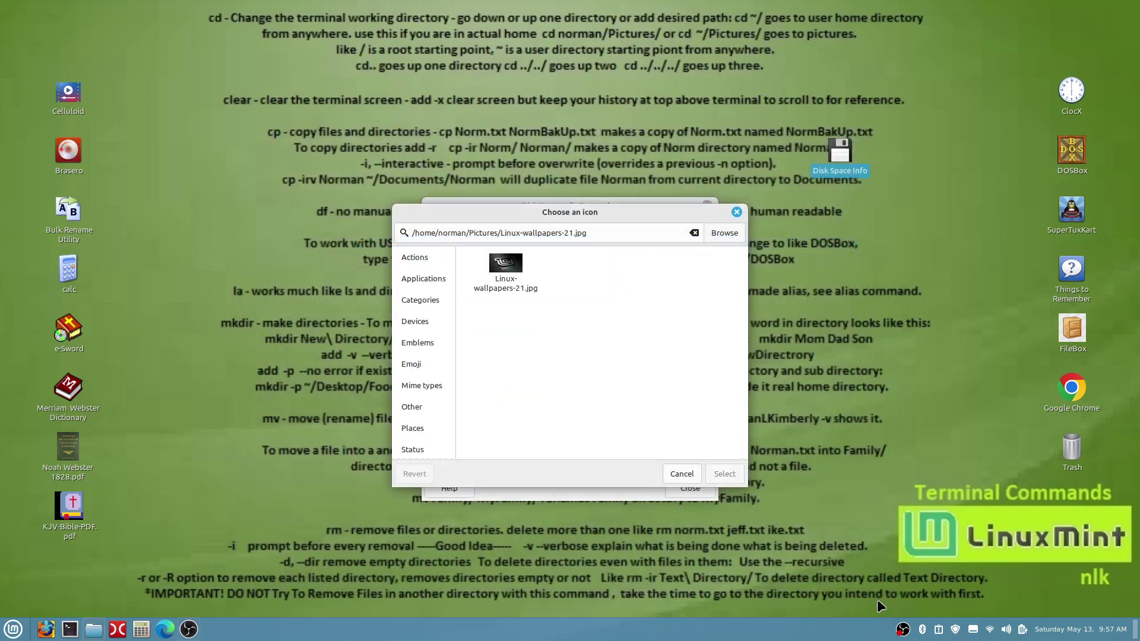
{"action": "left_click", "coordinate": [511, 271]}
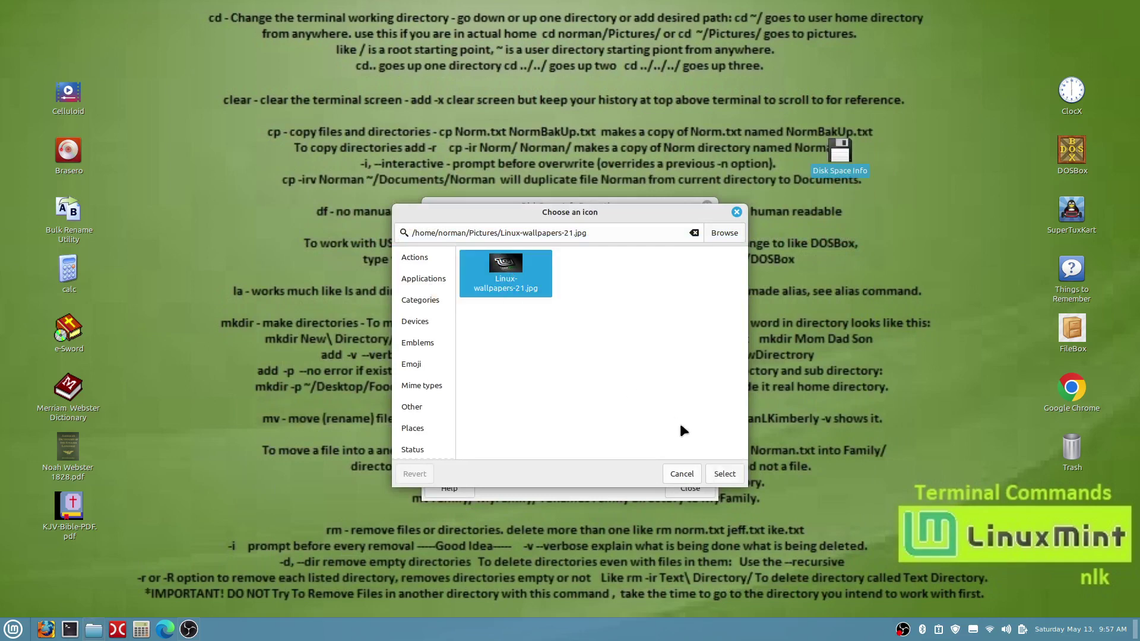
{"action": "left_click", "coordinate": [721, 474]}
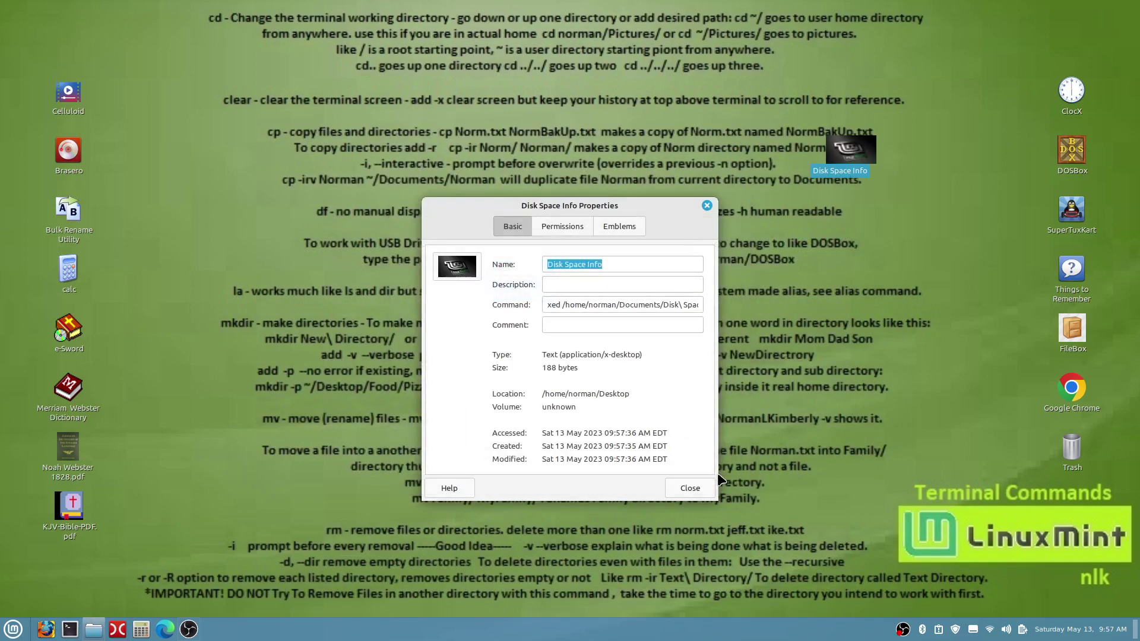
{"action": "left_click", "coordinate": [686, 490]}
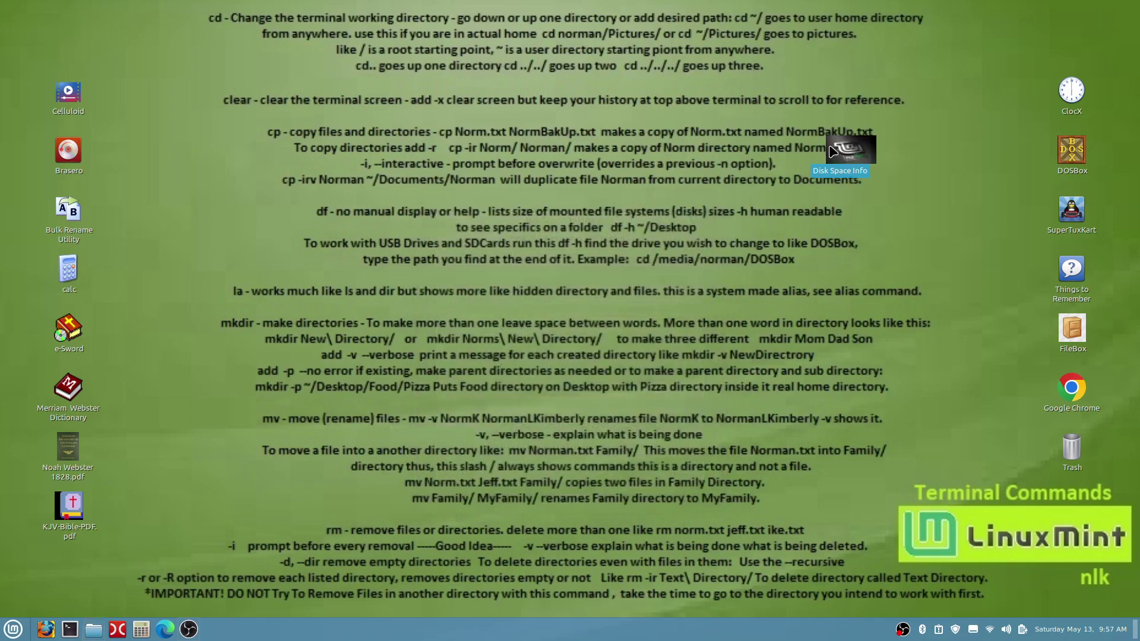
Move the Disk Space Info launcher left, then permanently delete Disk Space Info.desktop, confirming the deletion.
{"action": "left_click_drag", "start_coordinate": [846, 154], "coordinate": [218, 218]}
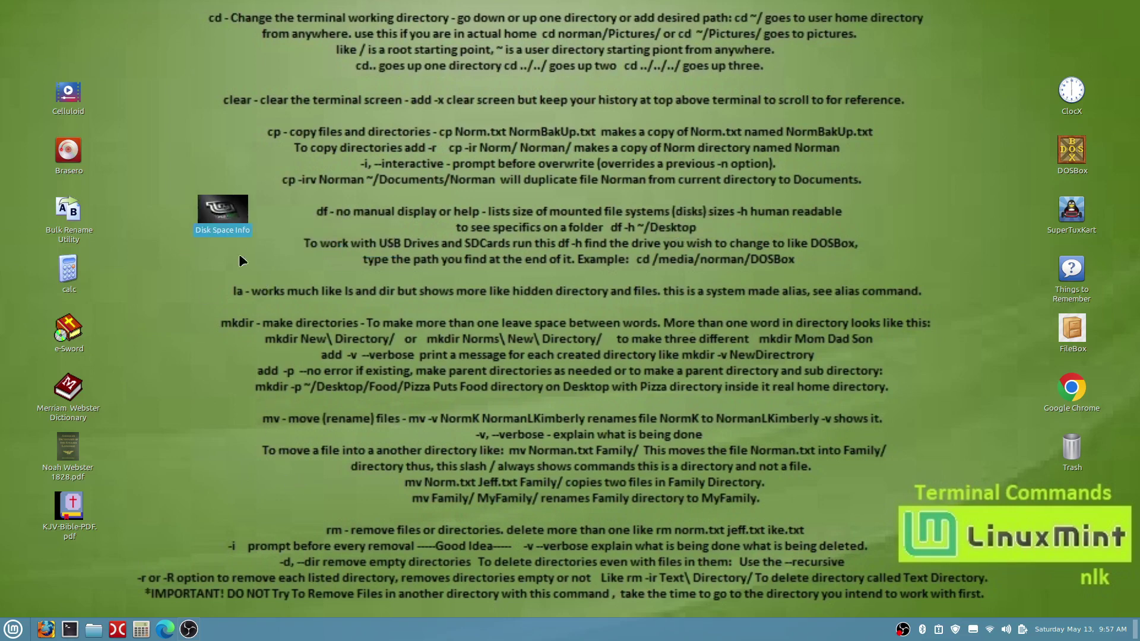
{"action": "right_click", "coordinate": [232, 212]}
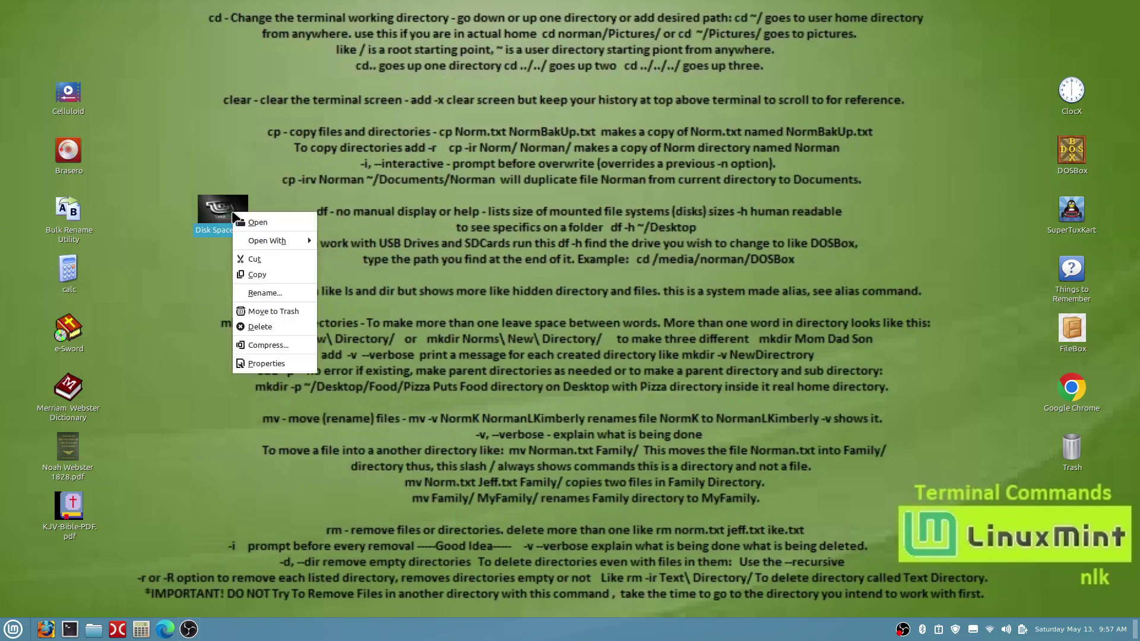
{"action": "left_click", "coordinate": [260, 328]}
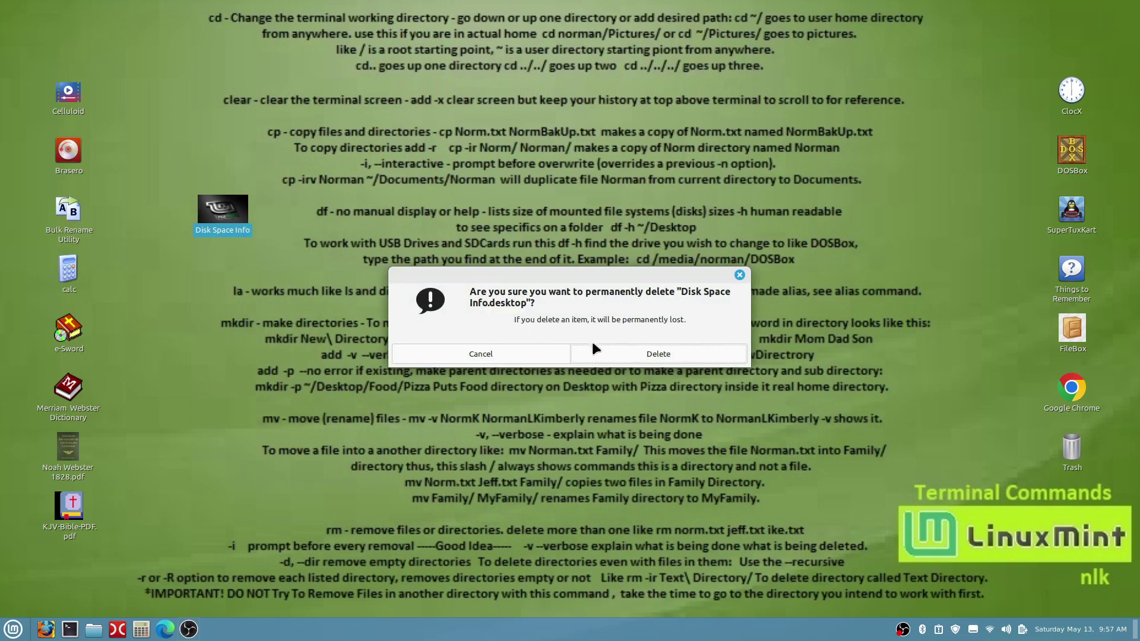
{"action": "left_click", "coordinate": [605, 352]}
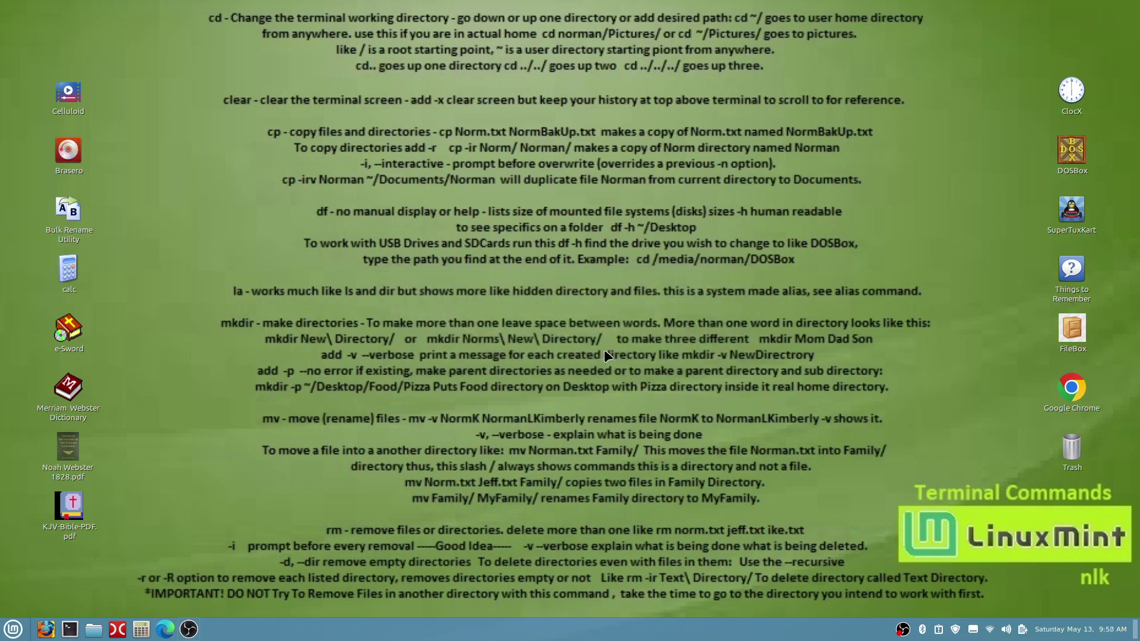